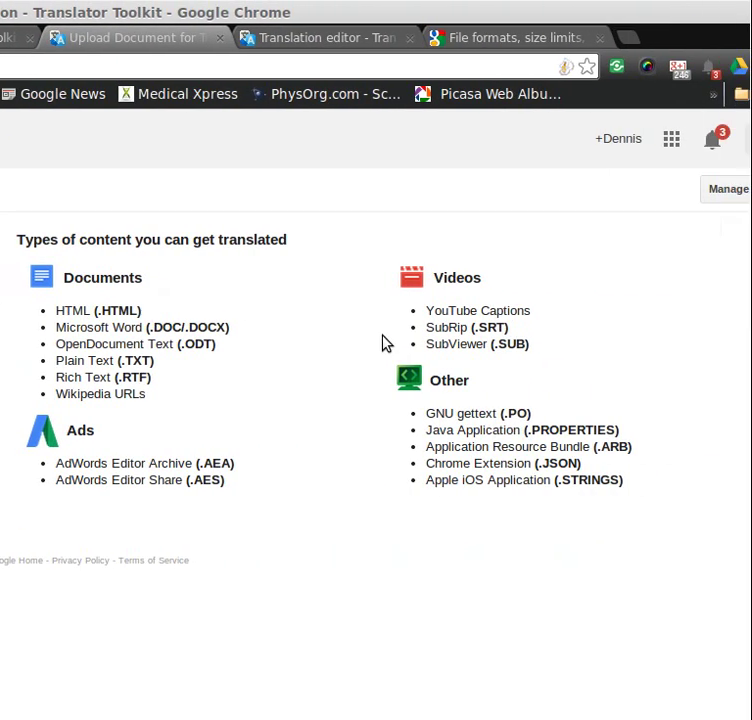
Confirm SubRip (.SRT) appears among the supported formats on the file formats help page.
triple_click(302, 328)
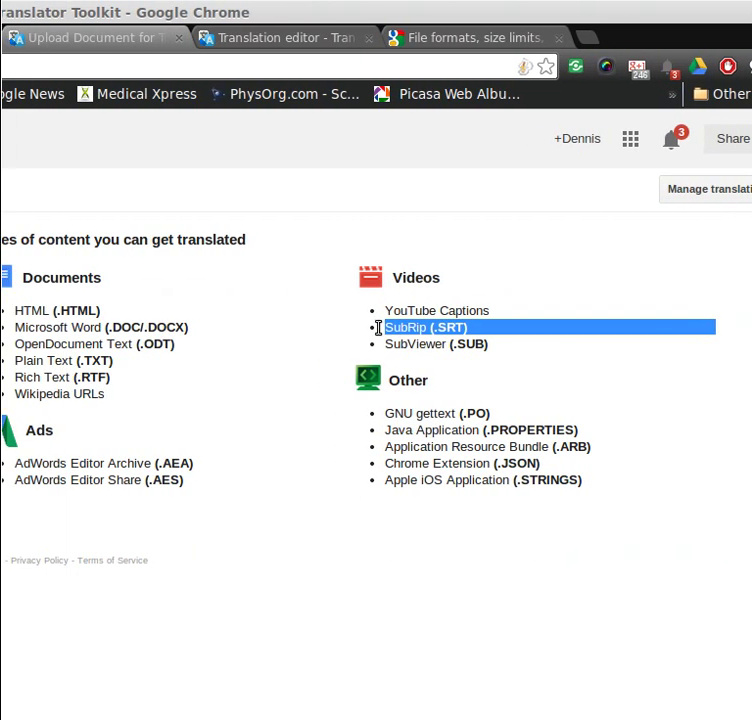
left_click(147, 315)
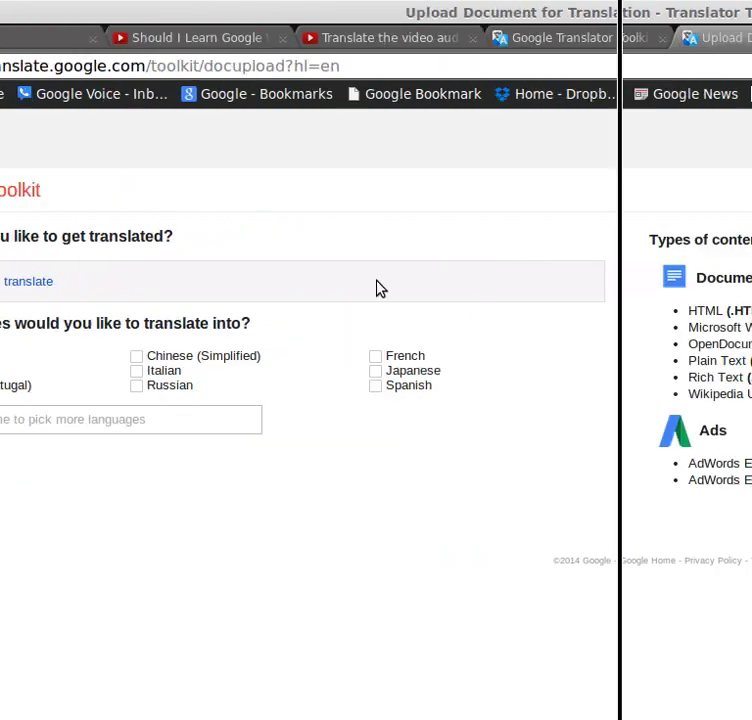
left_click(377, 42)
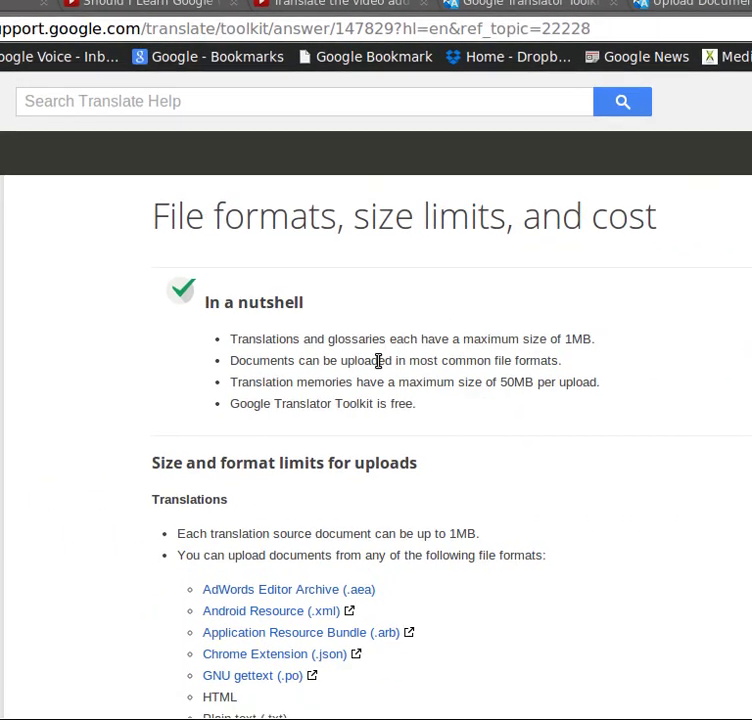
scroll(215, 397, "down", 3)
scroll(378, 366, "down", 5)
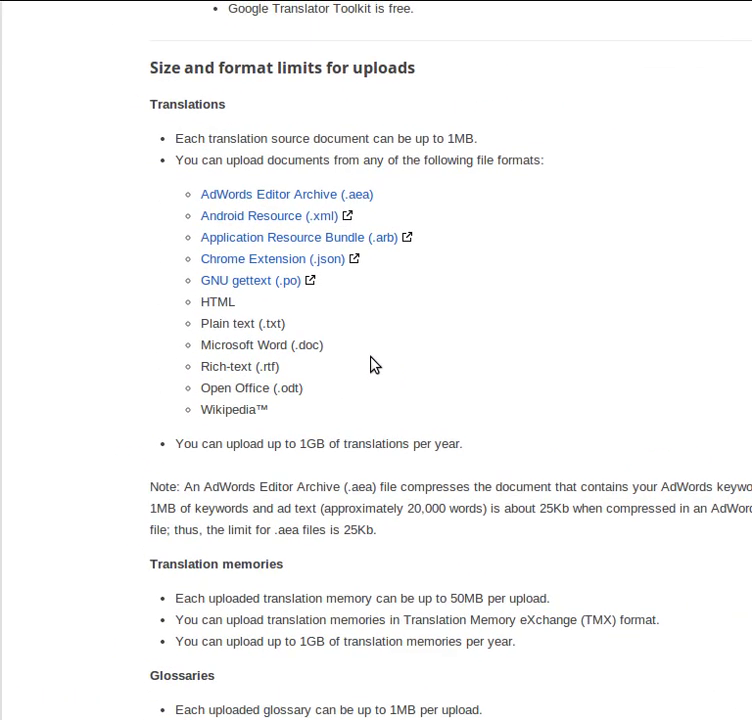
scroll(373, 364, "up", 2)
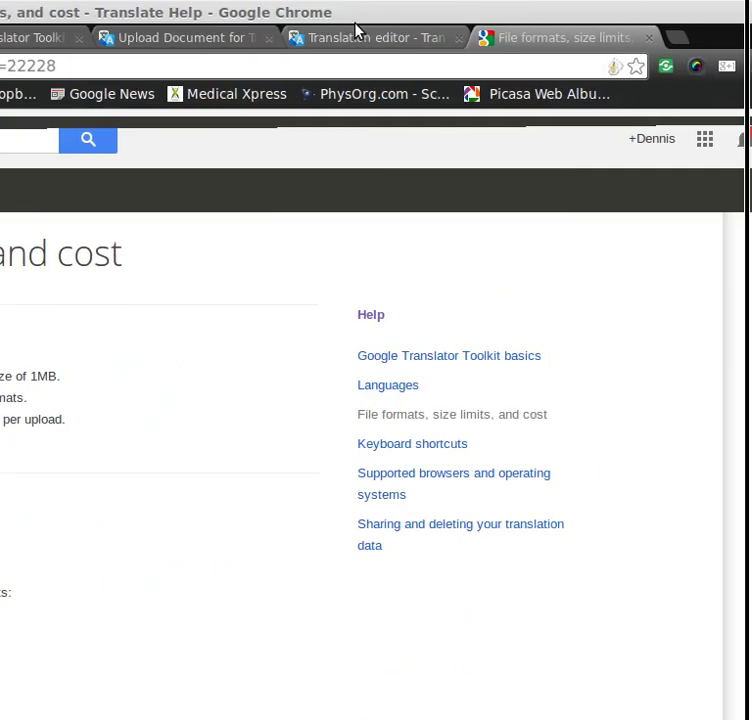
Bring up the Russian subtitle document 'И это все о нем серия 06' in the translation editor.
left_click(10, 37)
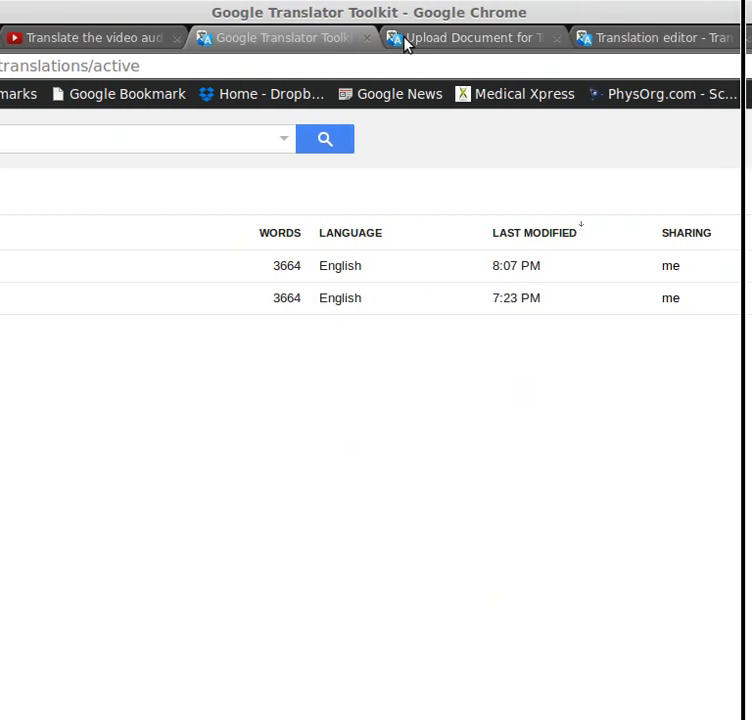
left_click(405, 40)
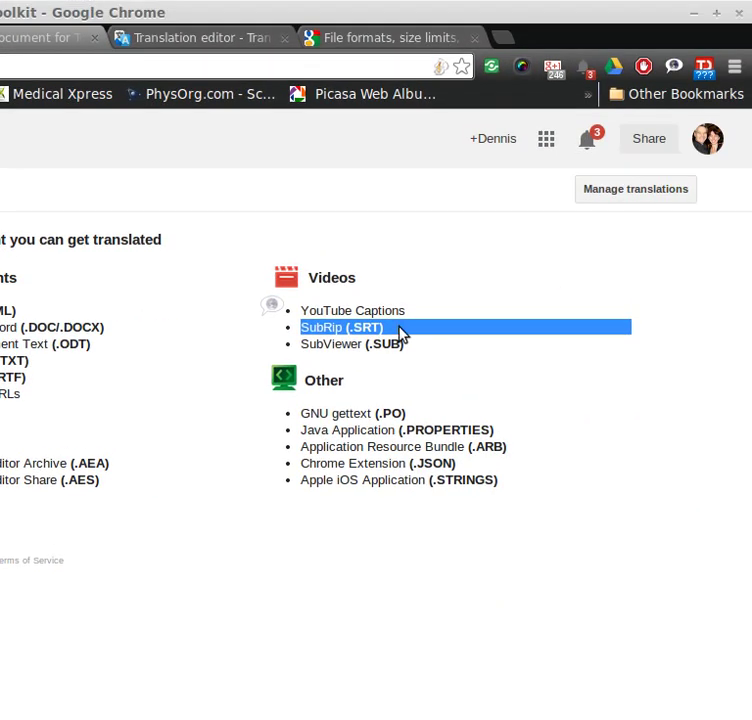
left_click(180, 38)
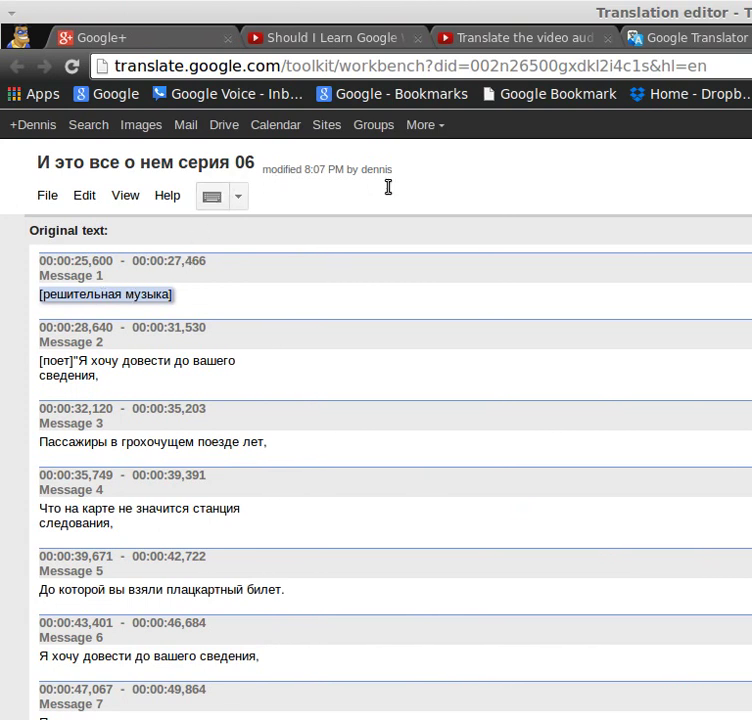
Machine-translate the subtitle page into English with Chrome's 'Translate to English'.
right_click(416, 172)
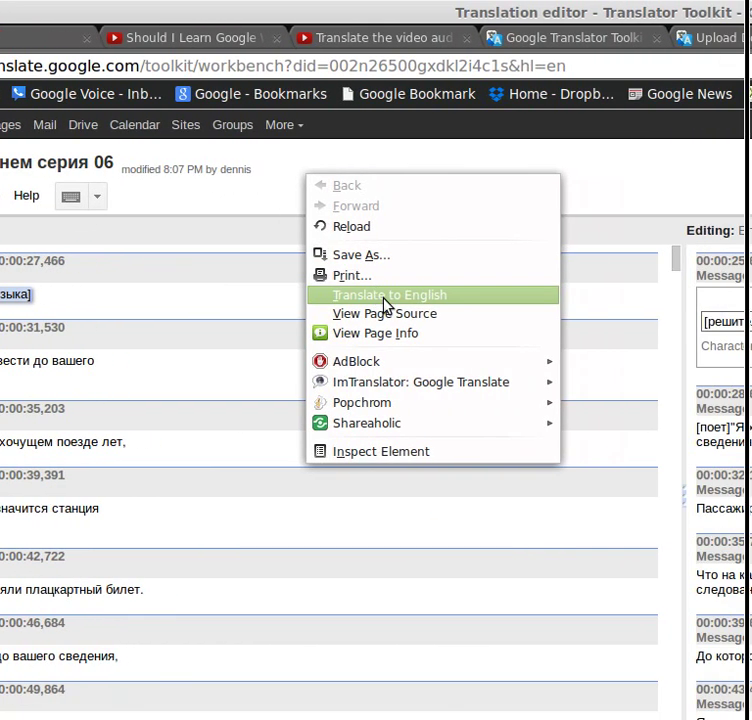
left_click(384, 299)
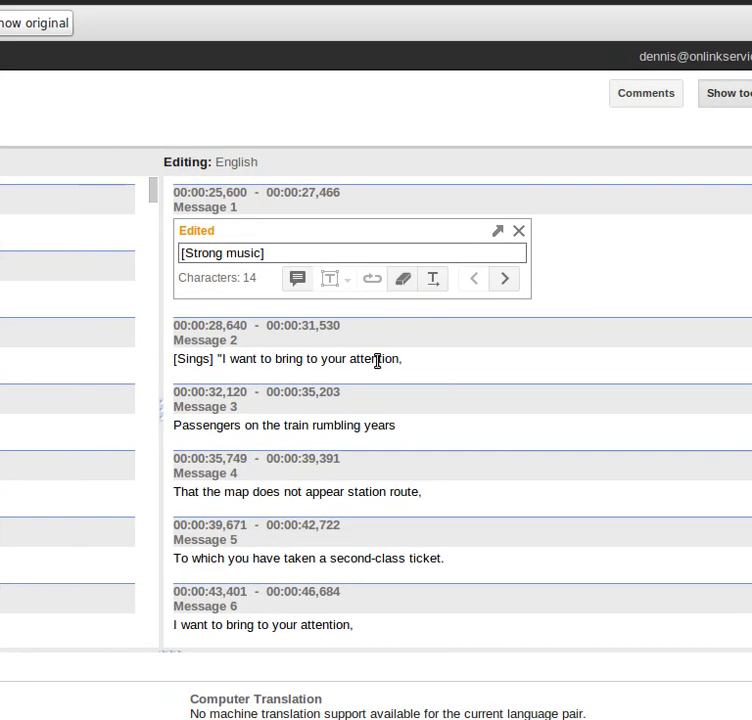
Accept Message 2's English translation, discarding a stray comment, and move to Message 3.
left_click(377, 361)
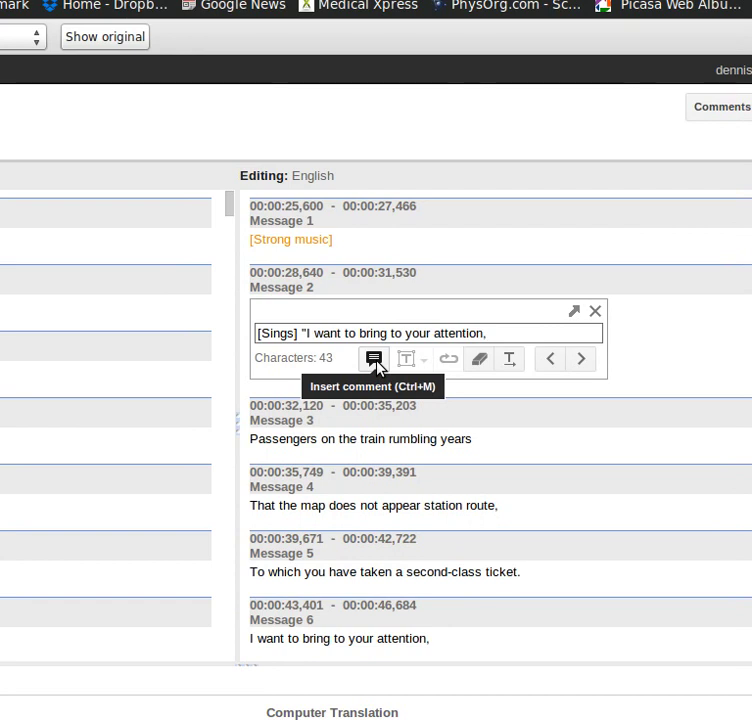
left_click(383, 352)
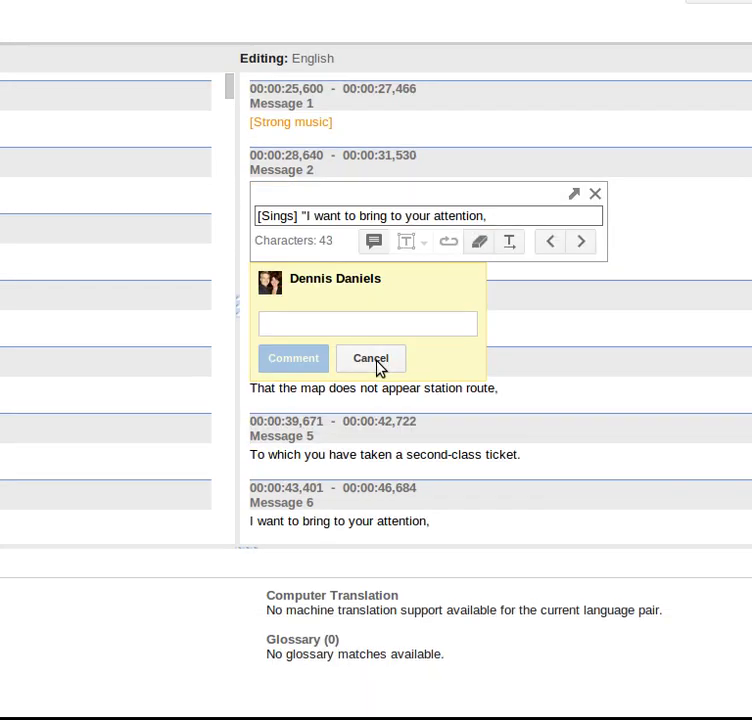
left_click(370, 475)
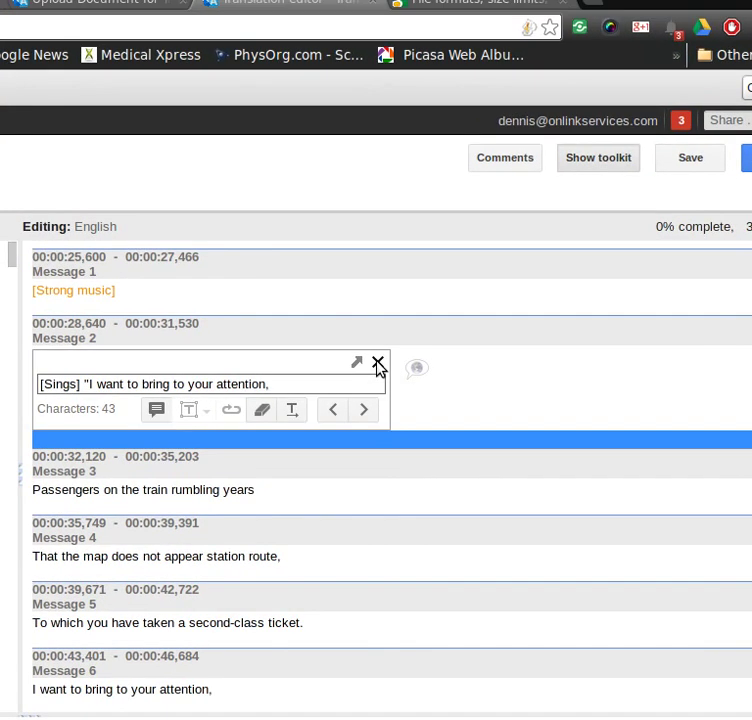
left_click(378, 363)
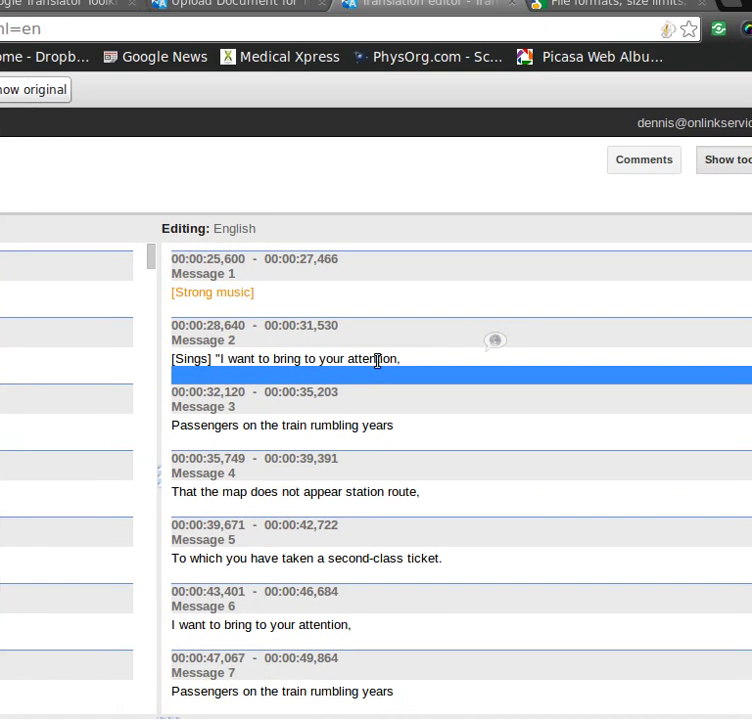
left_click(378, 360)
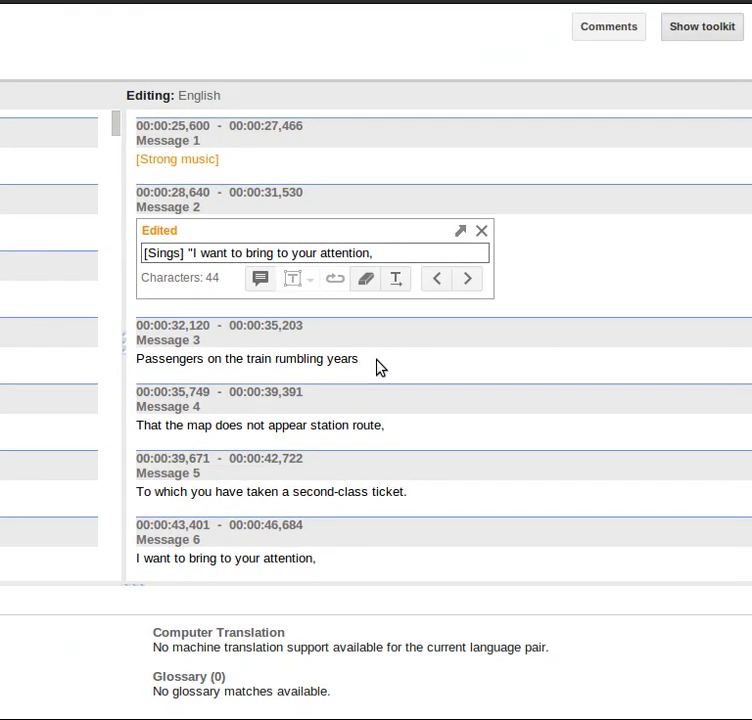
left_click(219, 487)
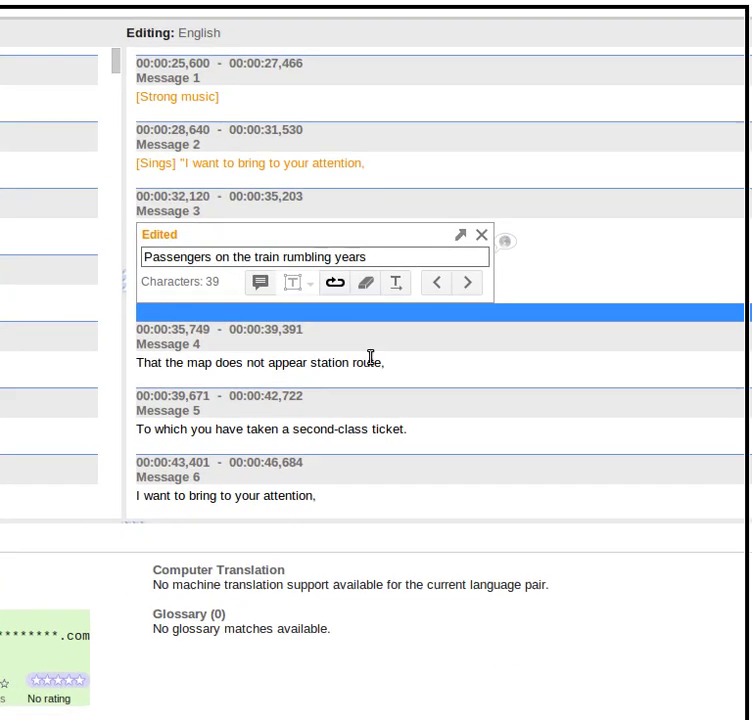
Clear Message 4's English translation with the eraser and move on to Message 5.
left_click(377, 364)
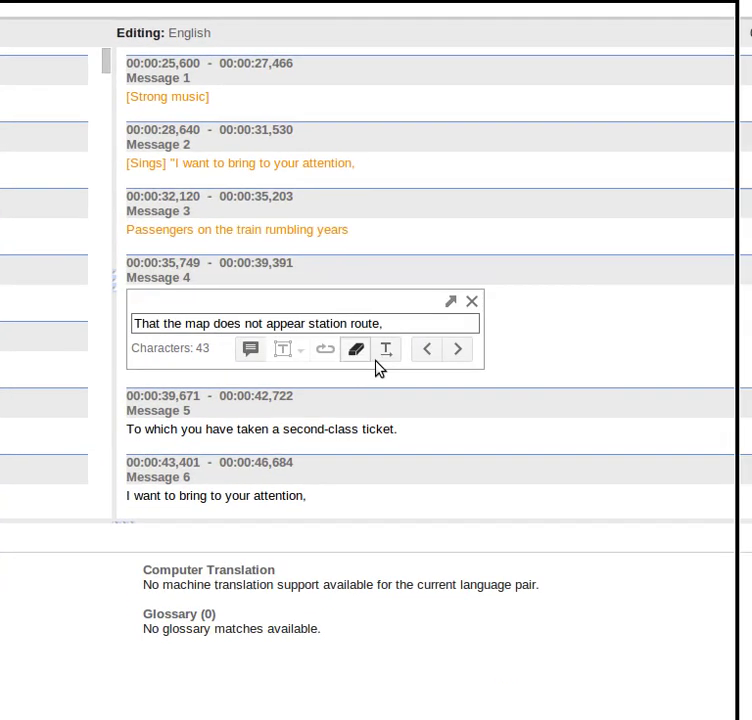
left_click(370, 355)
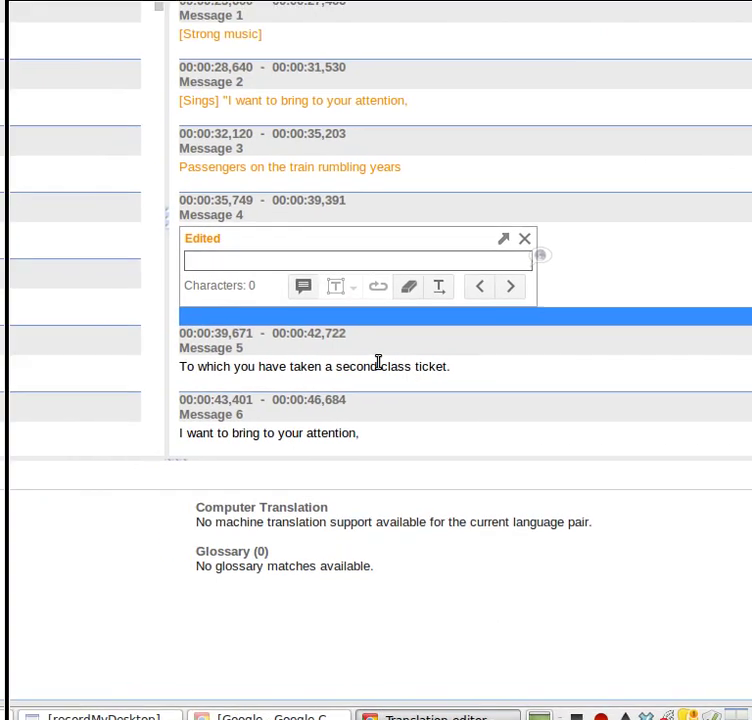
left_click(200, 448)
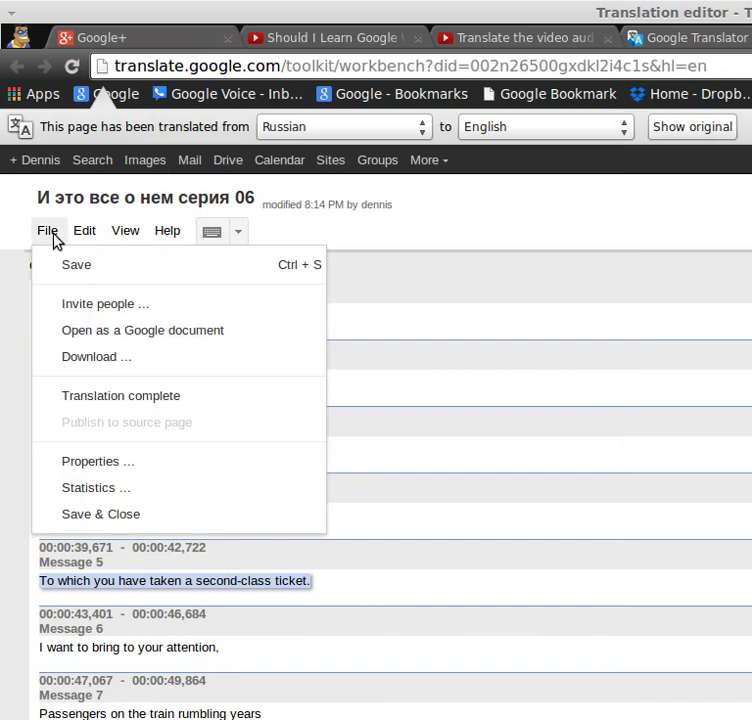
Save the partly translated subtitles, now 1% complete, using Save and File > Save.
left_click(50, 232)
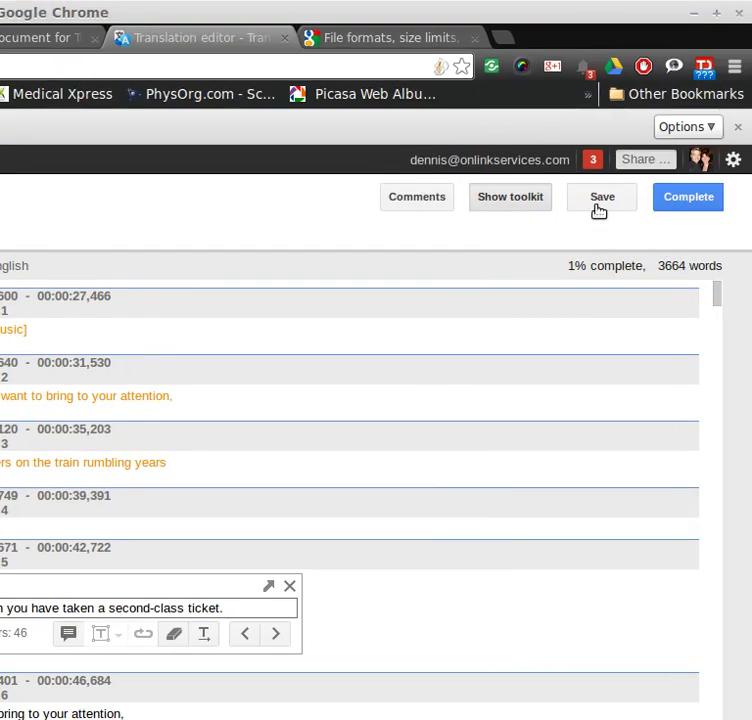
double_click(602, 200)
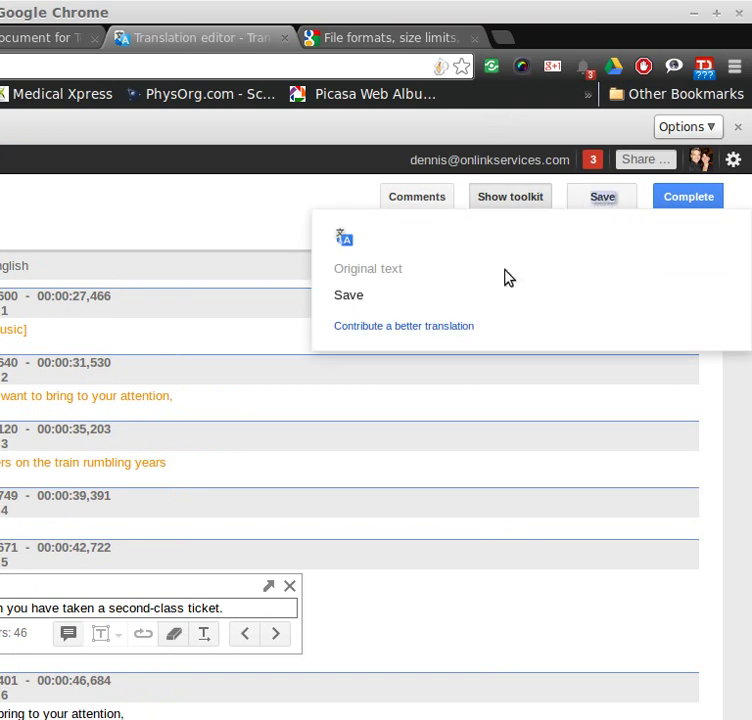
left_click(607, 200)
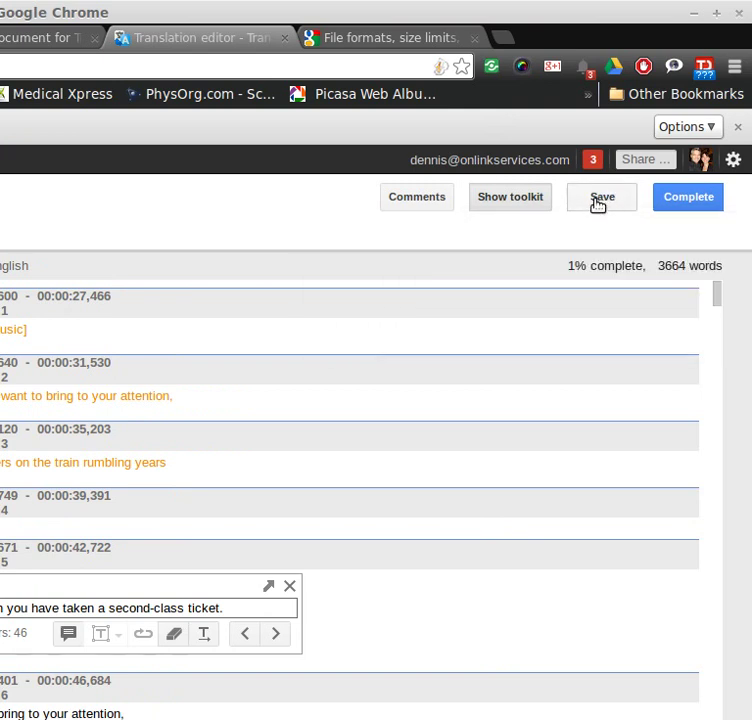
double_click(603, 199)
left_click(607, 203)
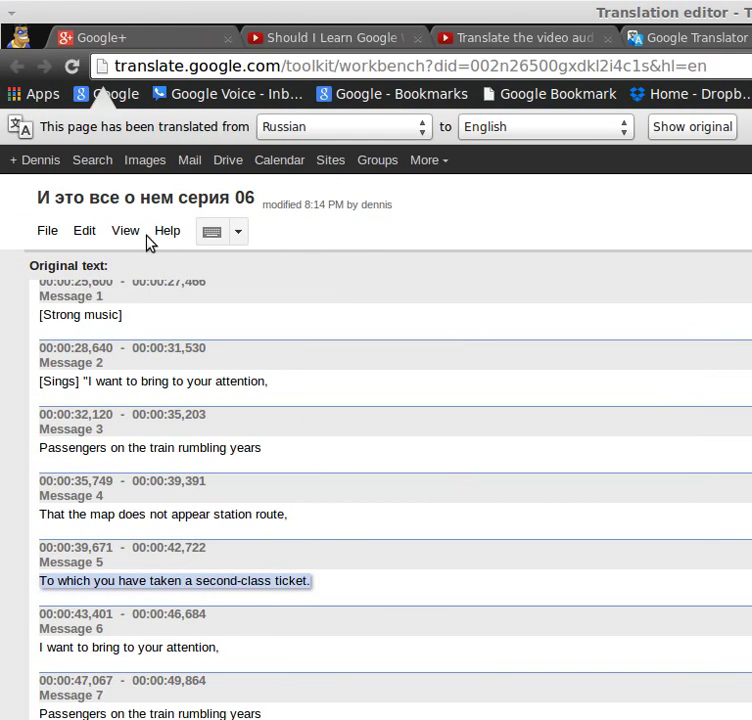
left_click(47, 231)
left_click(78, 266)
left_click(48, 231)
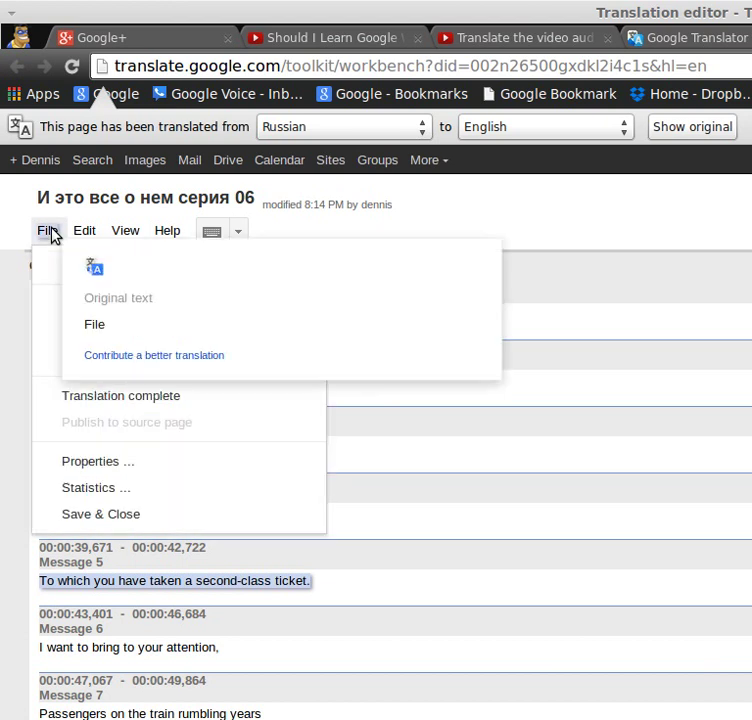
left_click(48, 231)
left_click(48, 231)
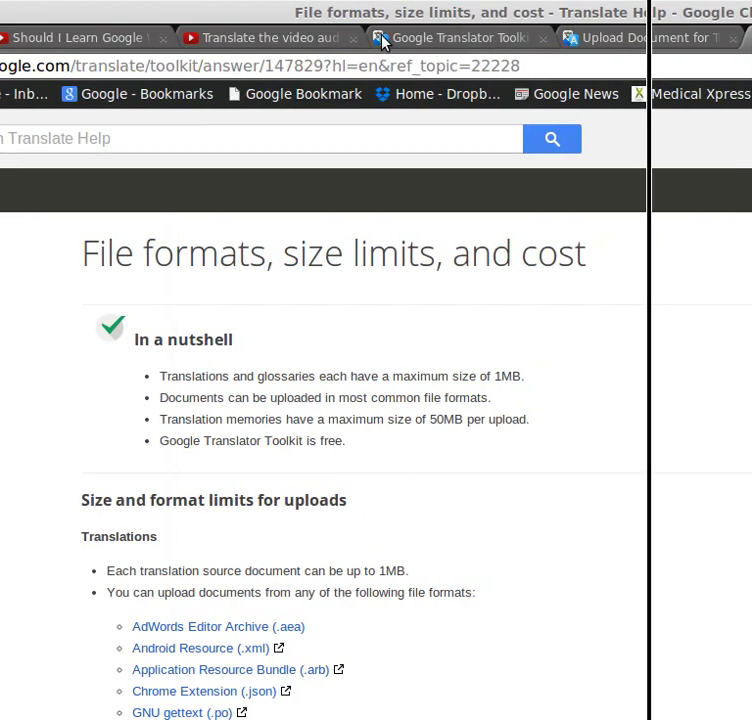
Reload the translations list and open the document modified at 8:14 PM.
left_click(378, 40)
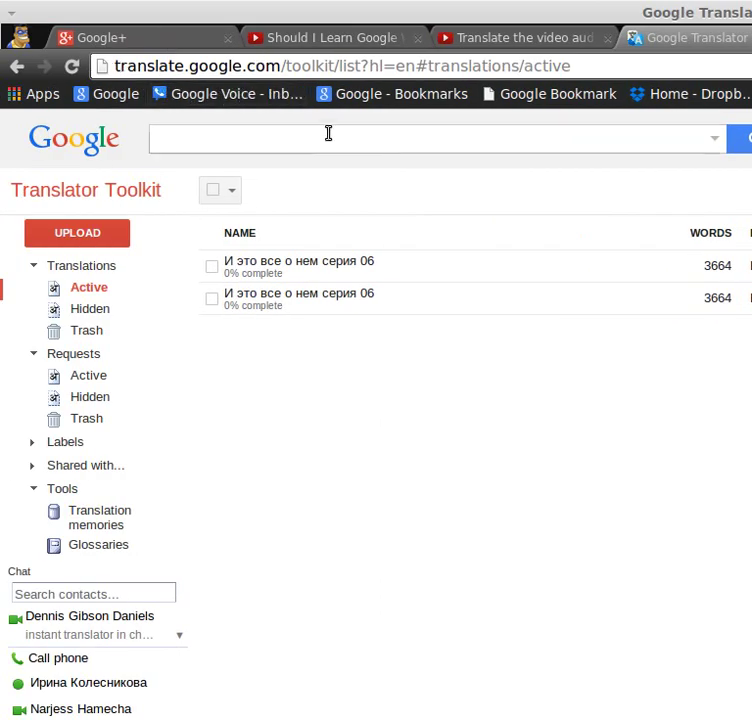
left_click(70, 66)
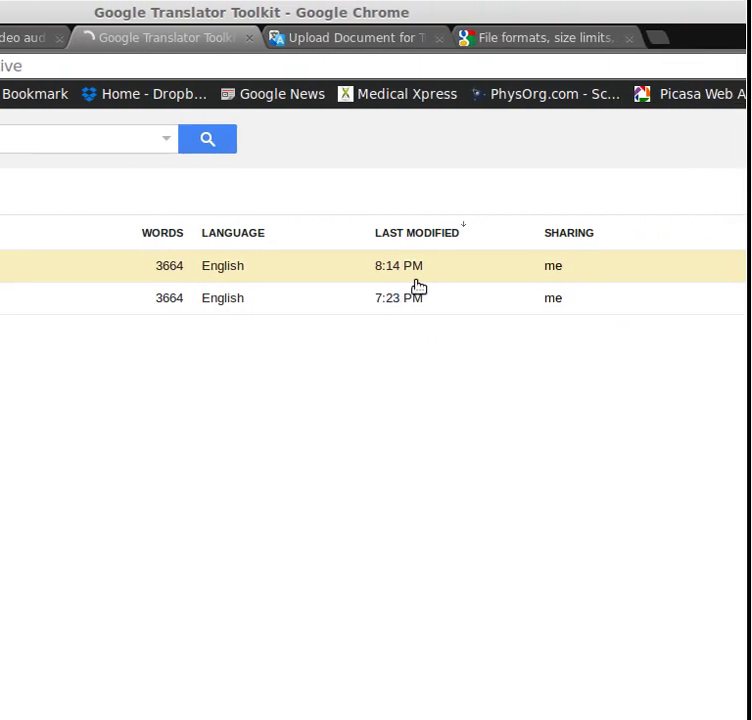
left_click(298, 268)
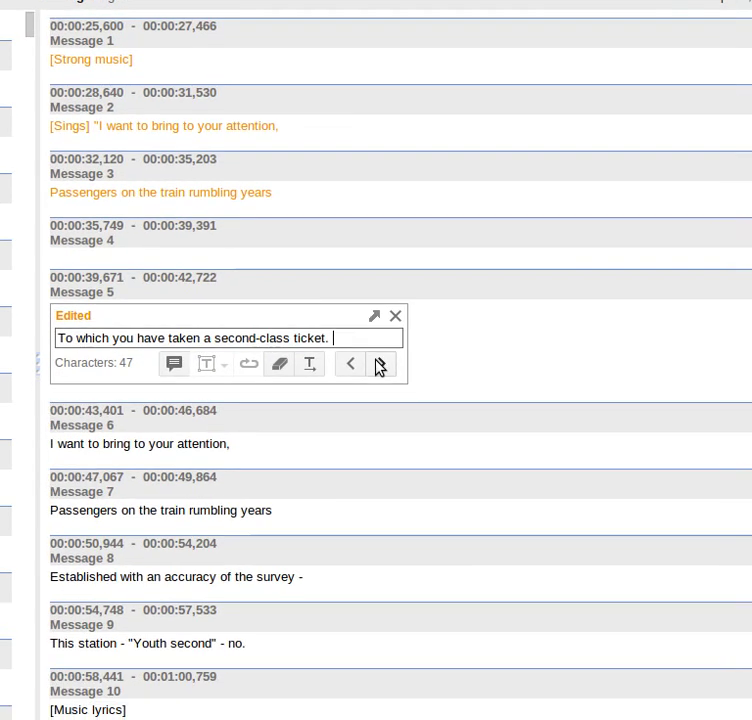
Accept the English translations for Messages 5 through 12.
left_click(416, 384)
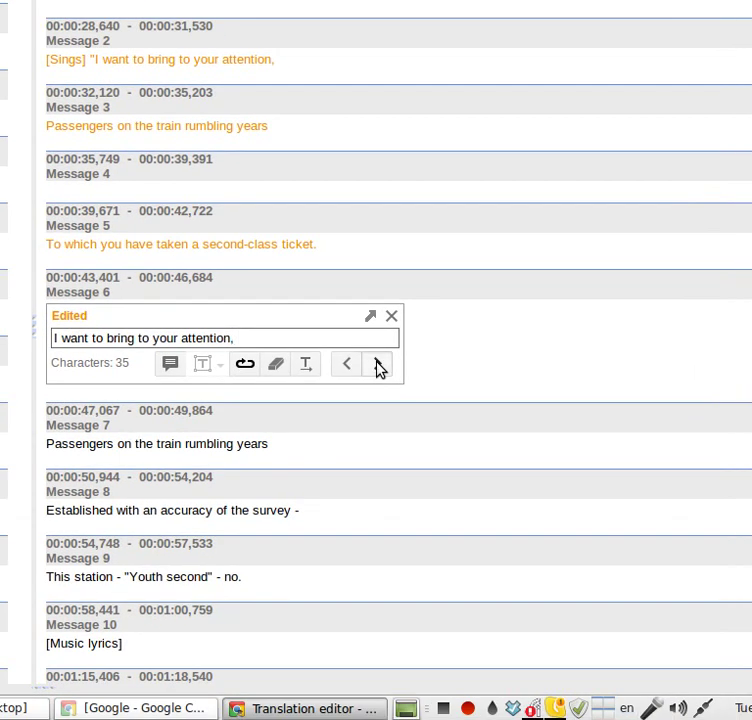
left_click(455, 388)
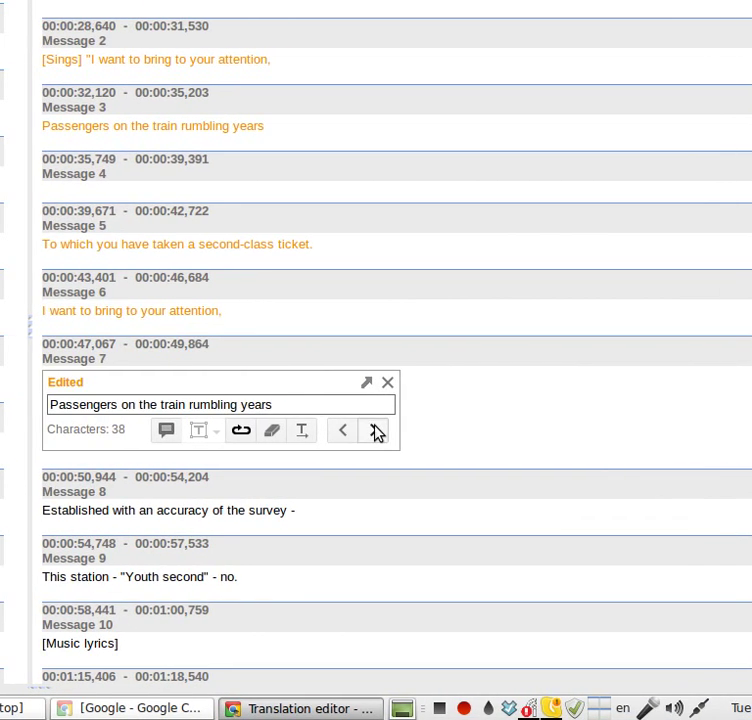
left_click(441, 430)
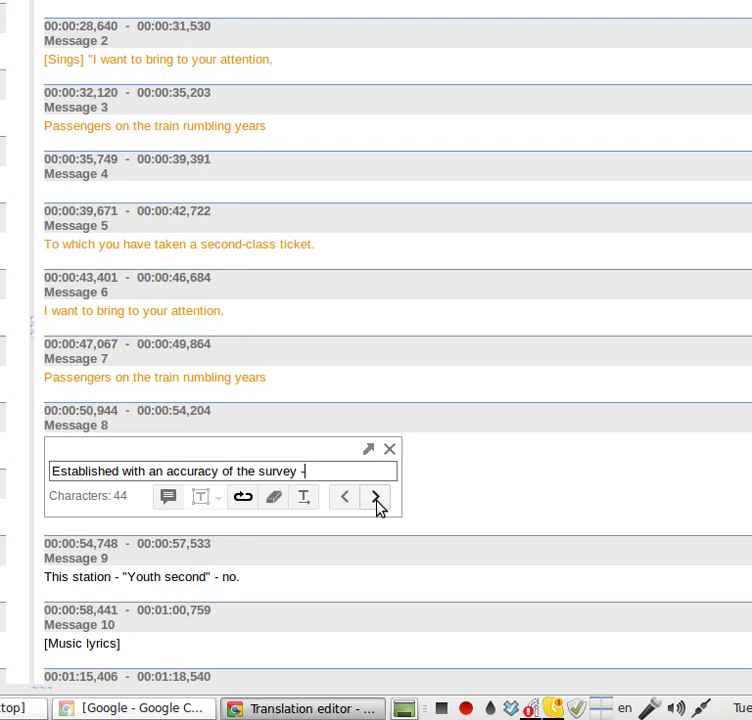
left_click(396, 496)
scroll(378, 510, "down", 3)
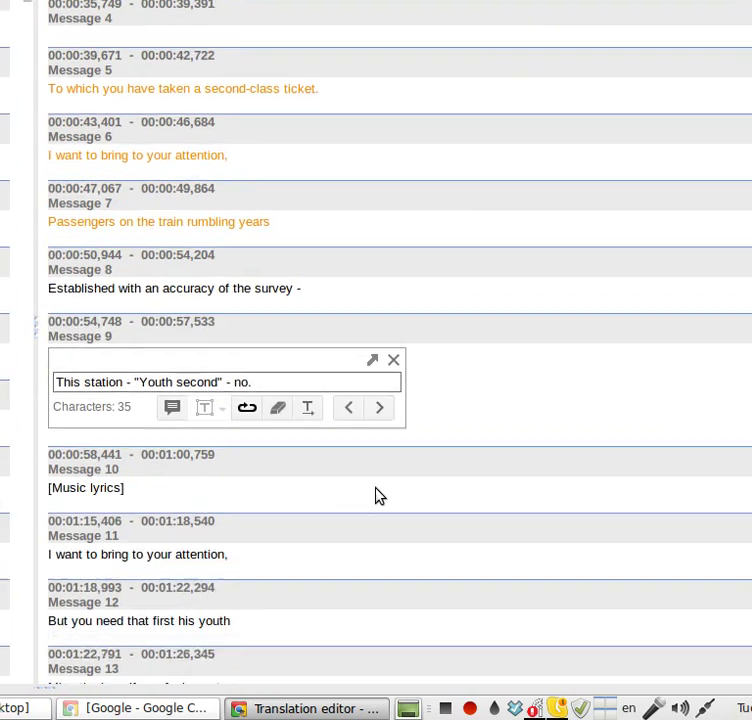
left_click(376, 409)
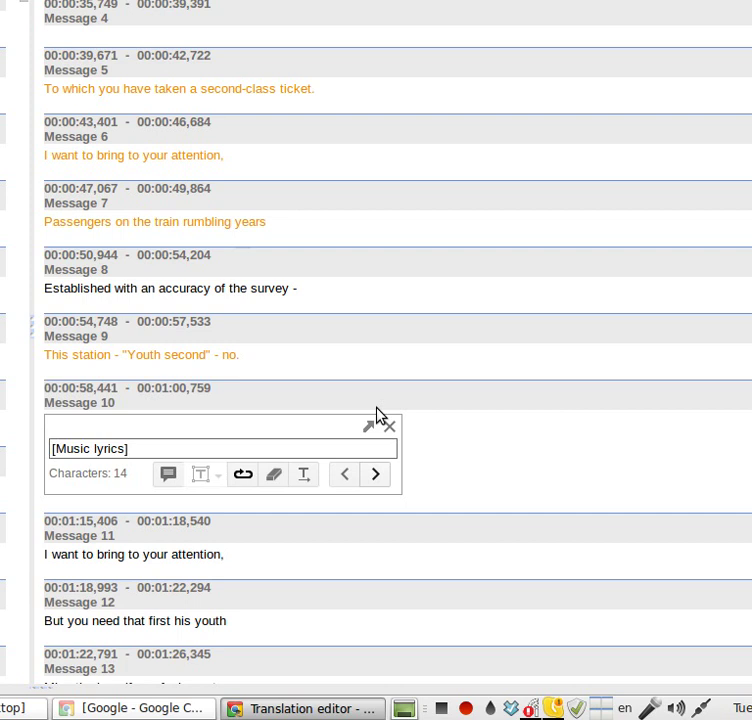
left_click(377, 482)
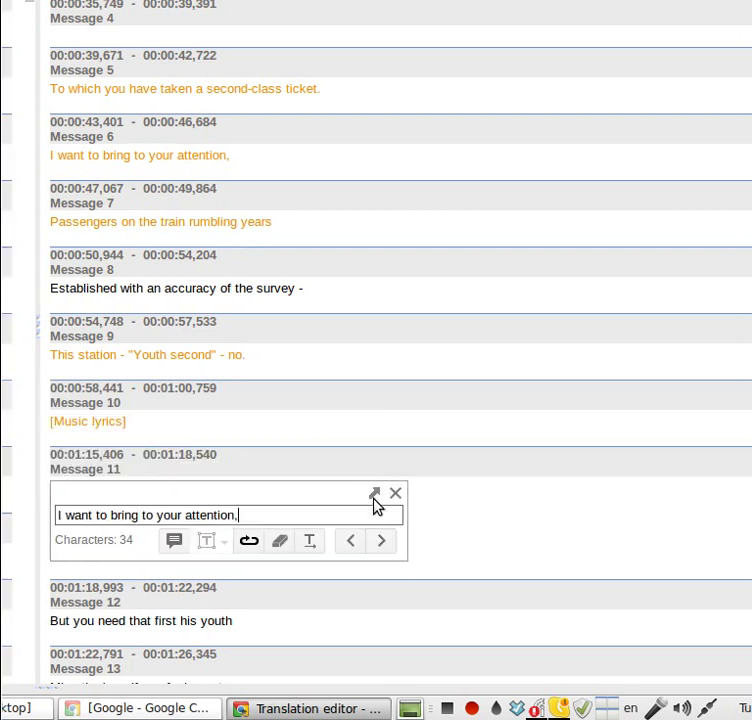
left_click(377, 543)
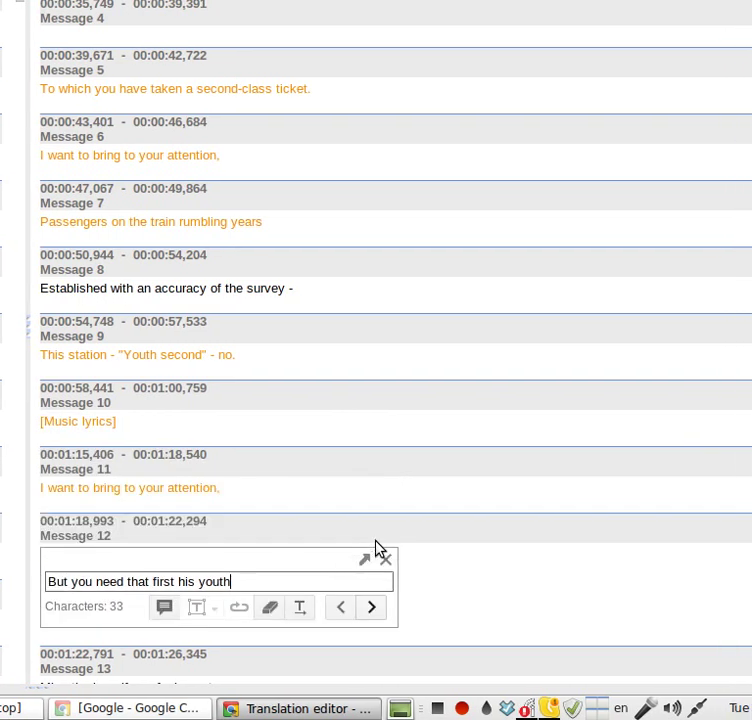
scroll(376, 547, "down", 3)
left_click(377, 450)
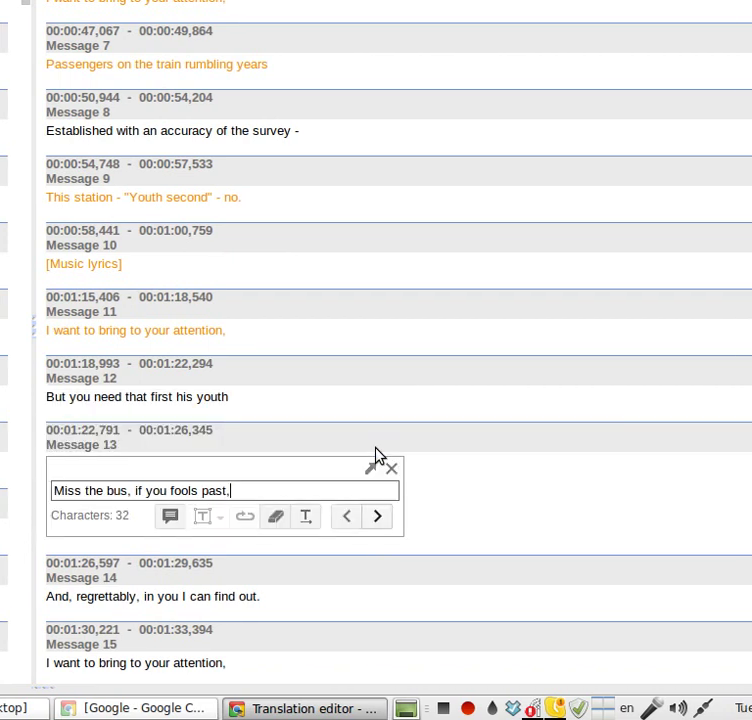
Revise Message 12 and accept edited Messages 12 through 16.
double_click(243, 402)
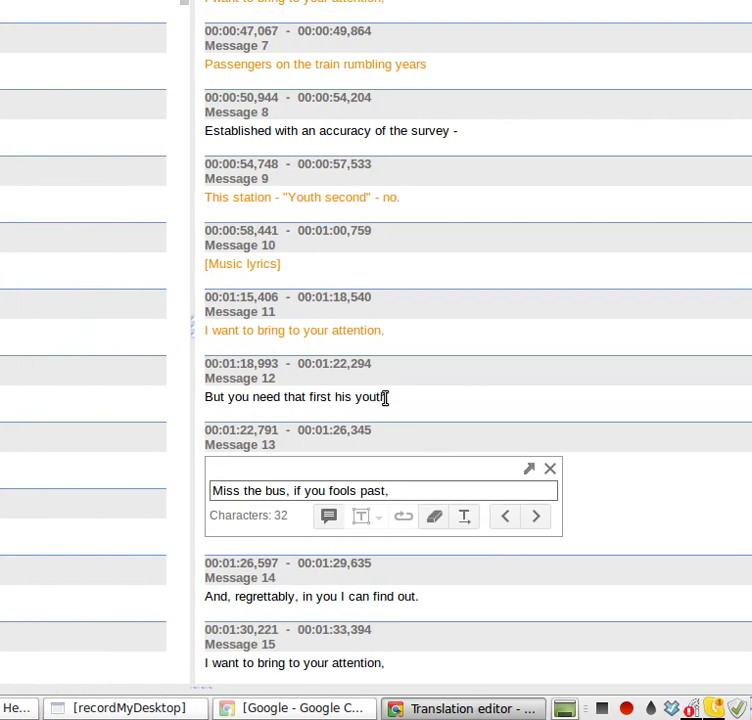
left_click(365, 398)
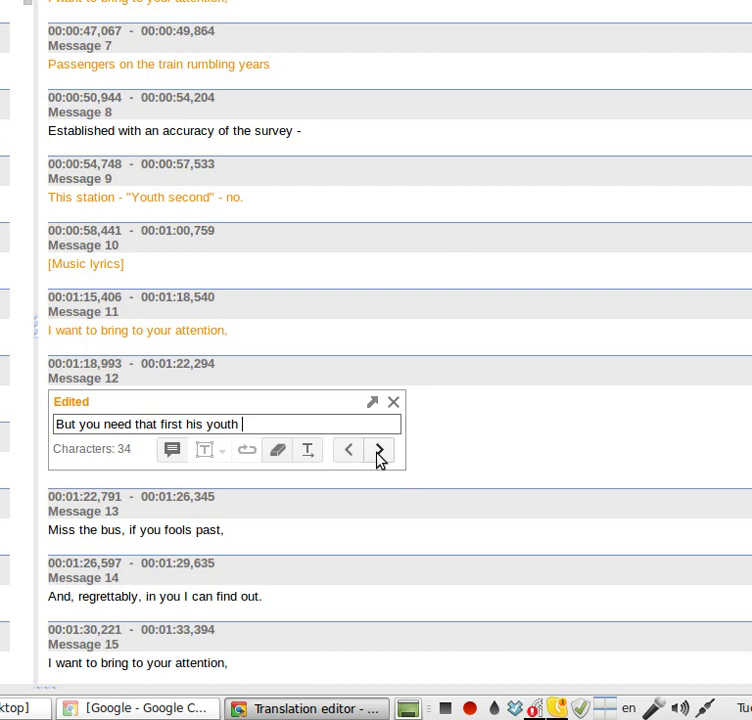
left_click(378, 452)
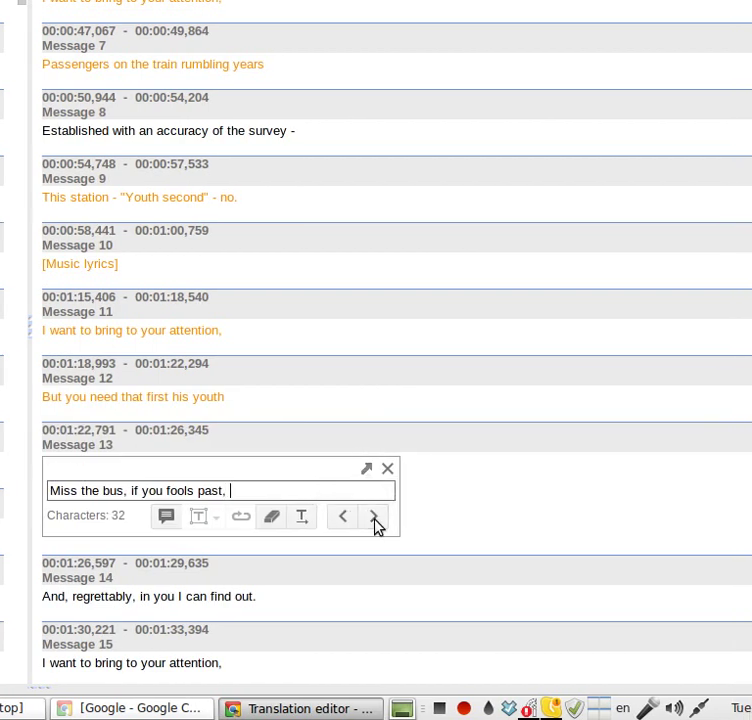
left_click(386, 518)
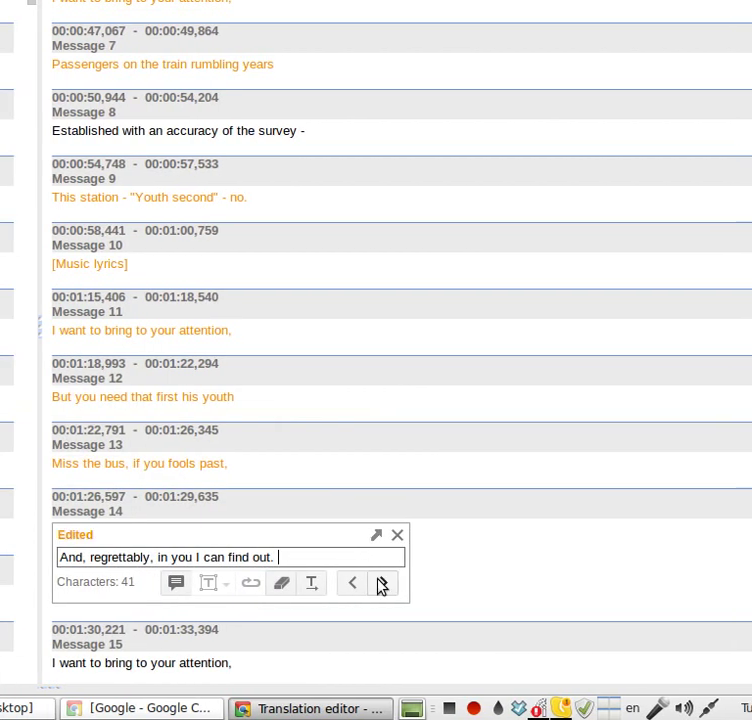
left_click(393, 583)
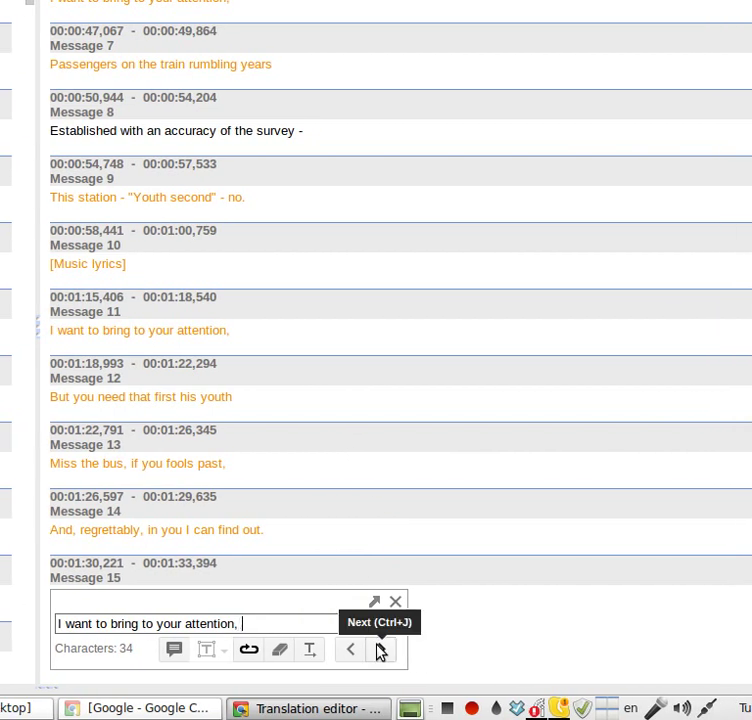
left_click(380, 651)
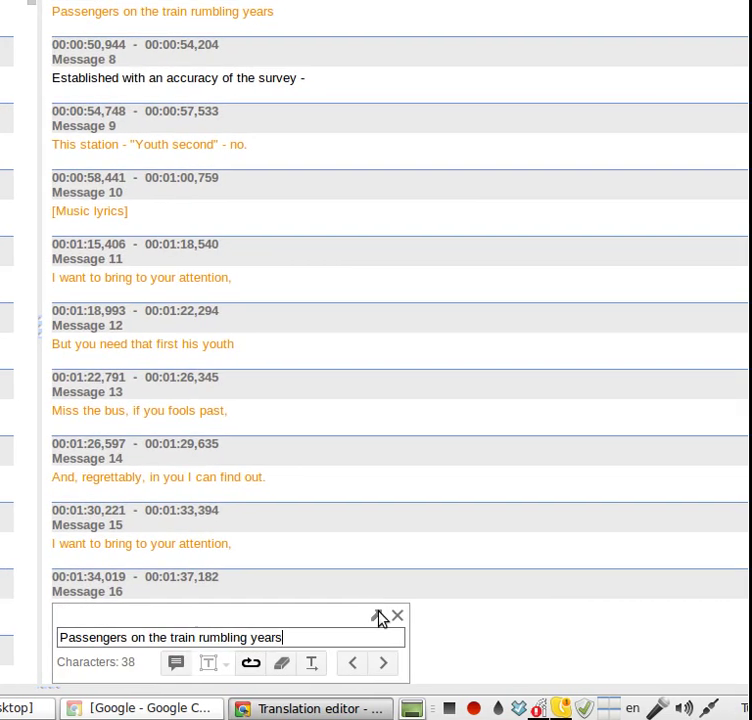
left_click(376, 666)
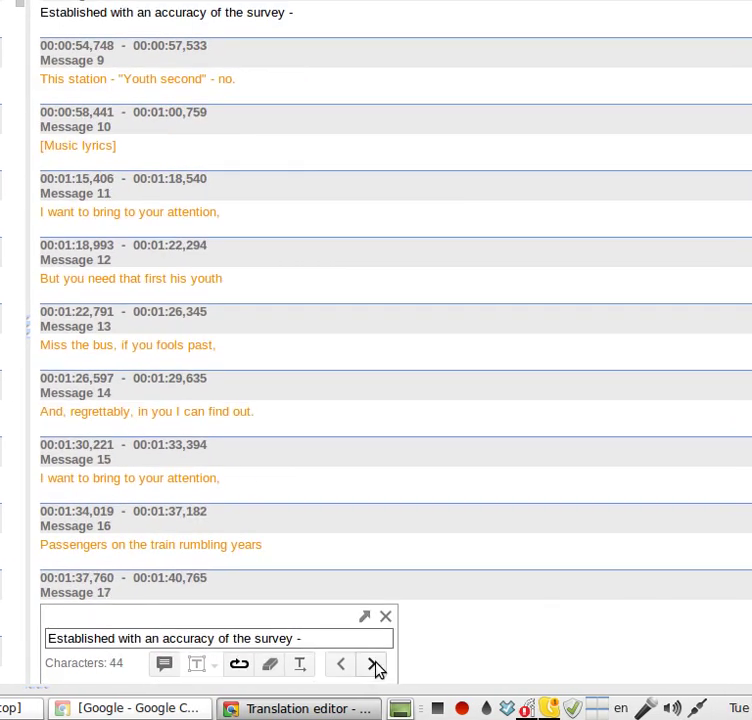
Accept Messages 17 through 21, re-editing 21 to 'But dubious immortality confessing'.
left_click(376, 664)
left_click(380, 665)
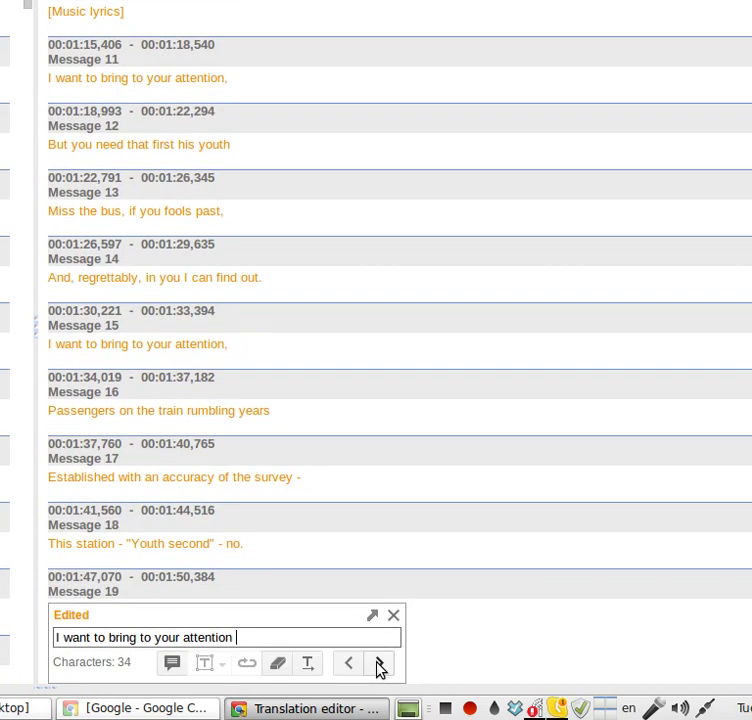
left_click(379, 664)
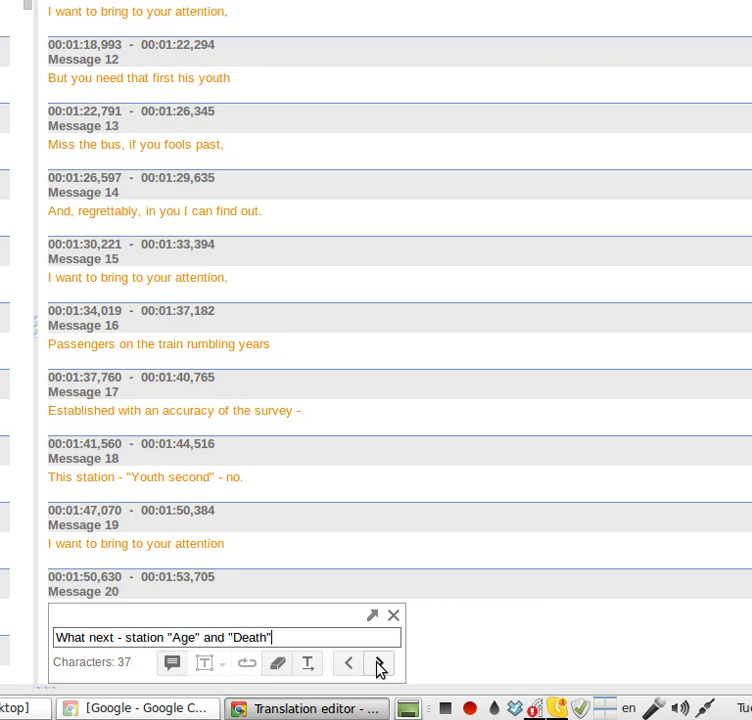
left_click(379, 664)
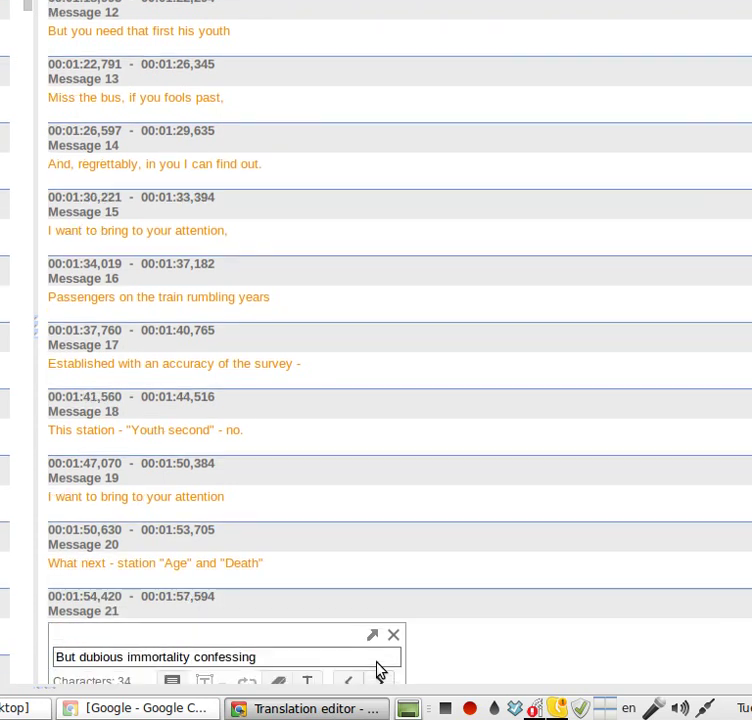
left_click(379, 664)
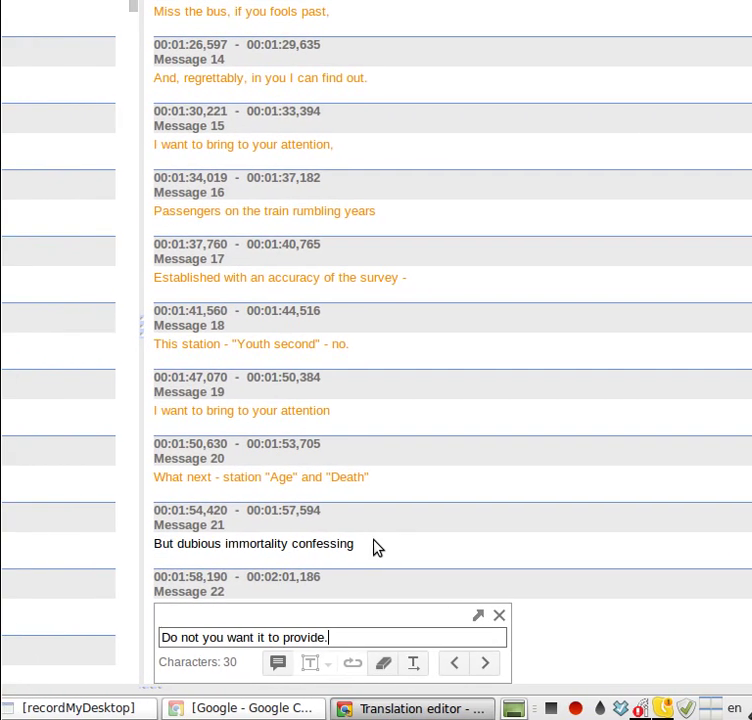
left_click(374, 542)
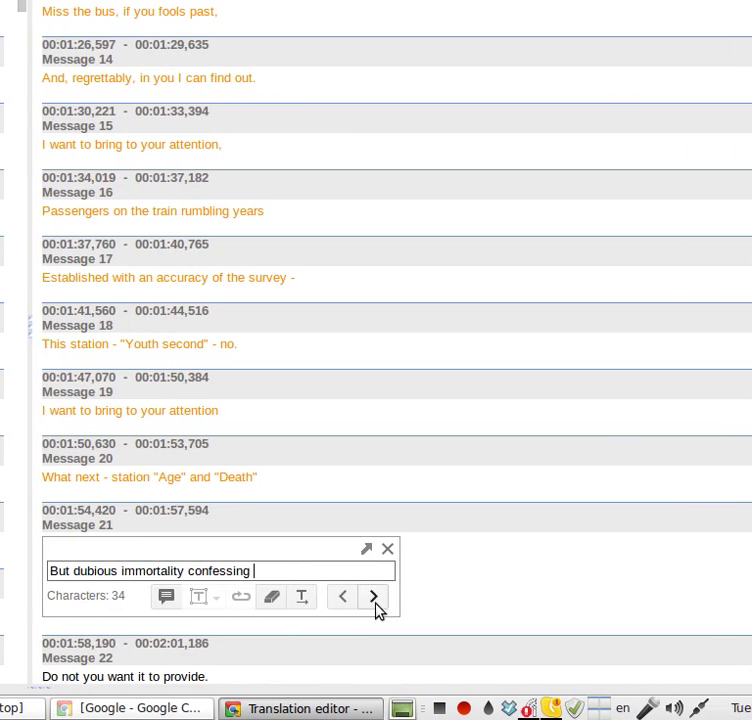
left_click(500, 600)
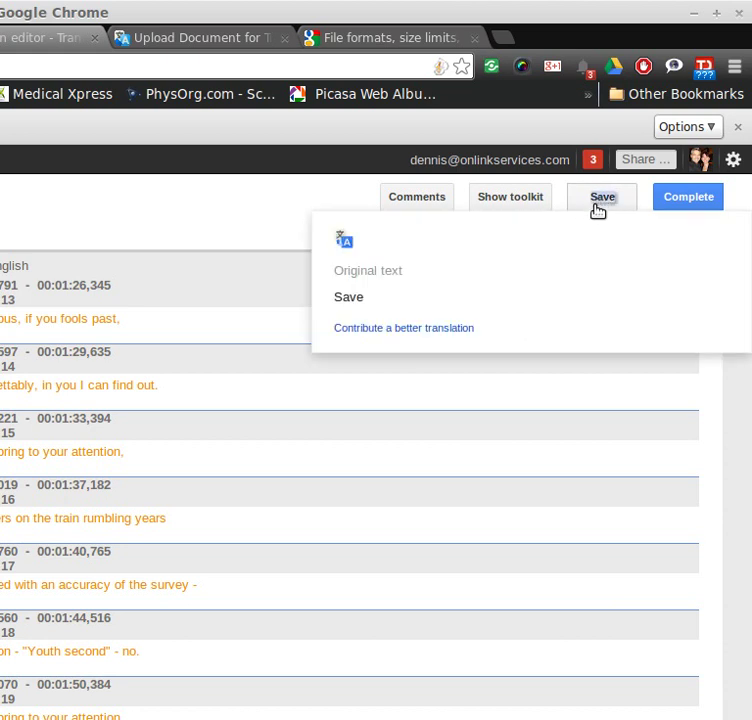
Save the translation and close it with File > Save & Close.
left_click(601, 200)
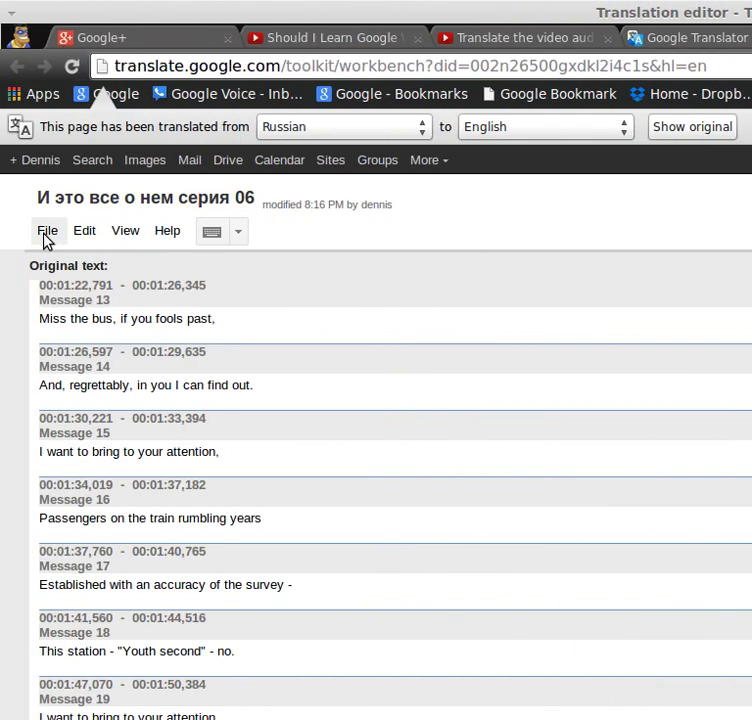
left_click(47, 232)
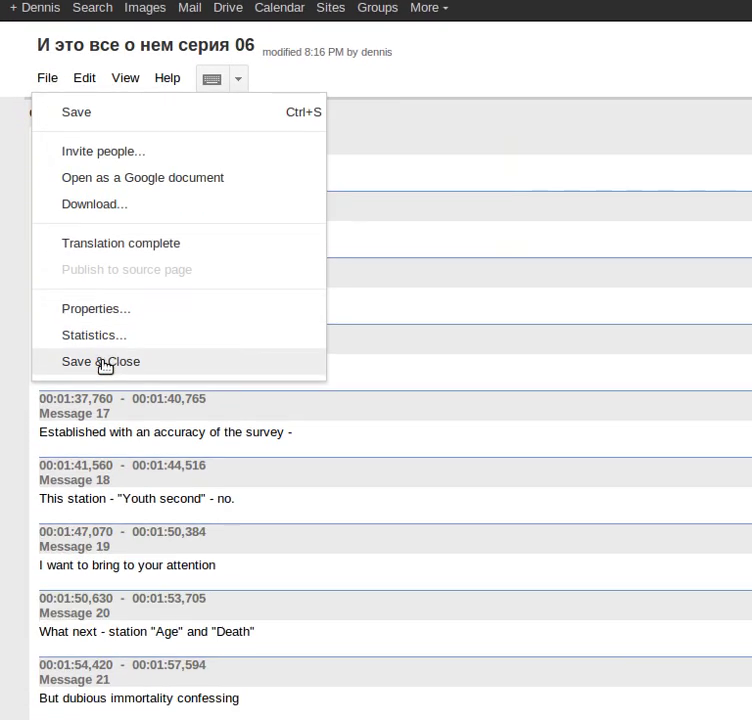
left_click(104, 514)
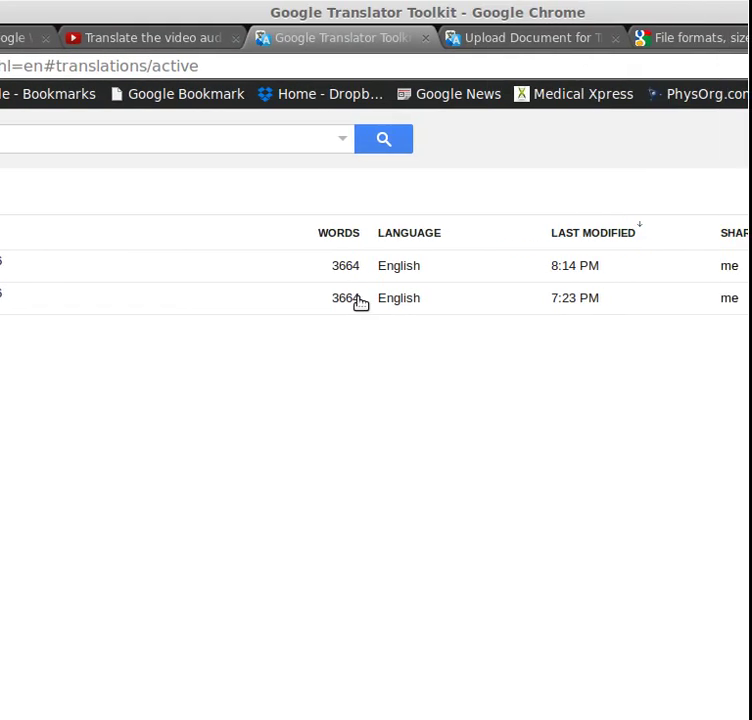
Reload the translations list and select the 3% complete subtitle document.
left_click(210, 268)
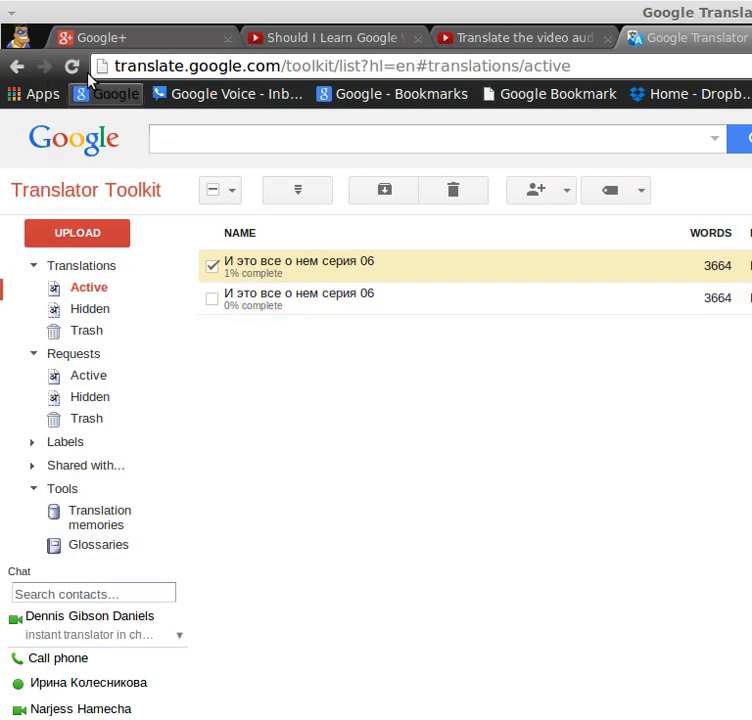
left_click(79, 72)
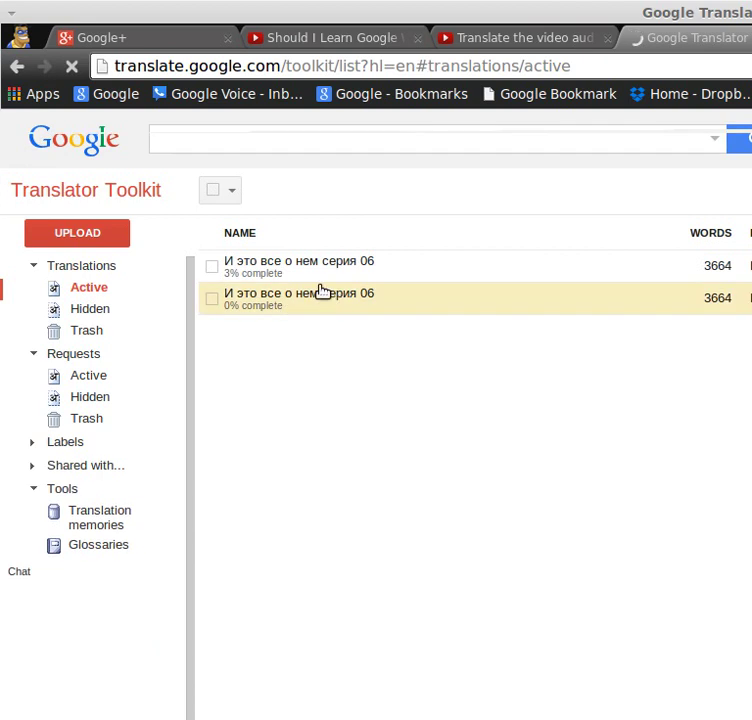
left_click(211, 266)
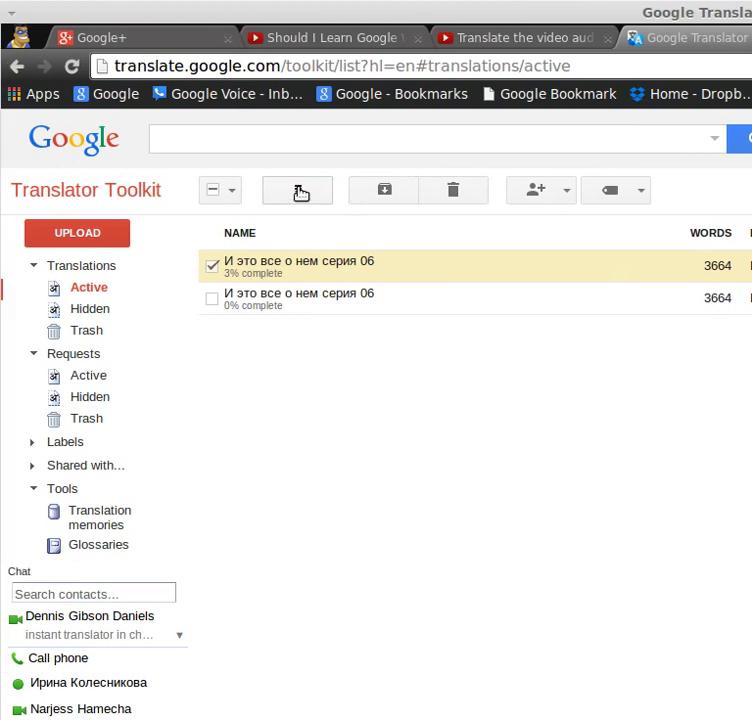
Download the selected translation as a .txt file to the Desktop and minimise the browser.
left_click(300, 192)
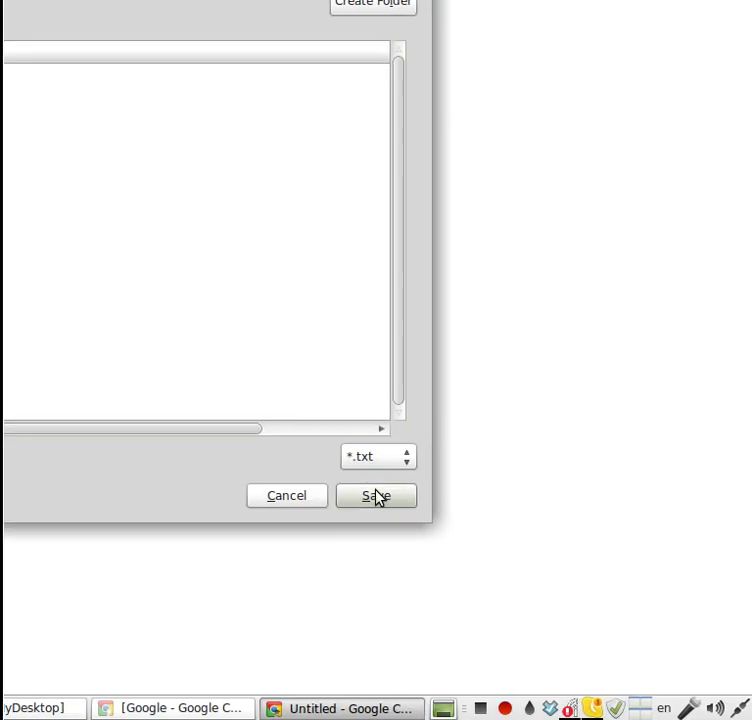
left_click(377, 495)
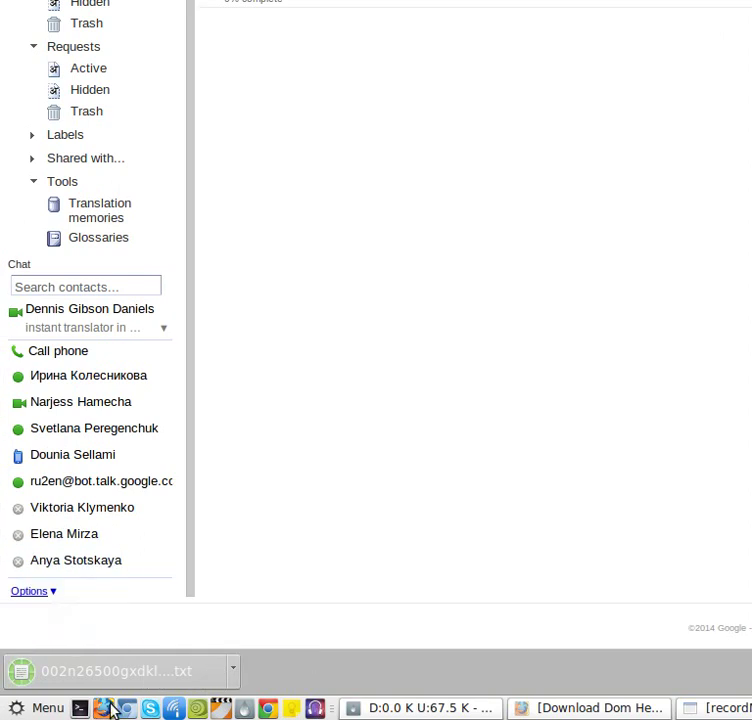
left_click(373, 710)
left_click(373, 710)
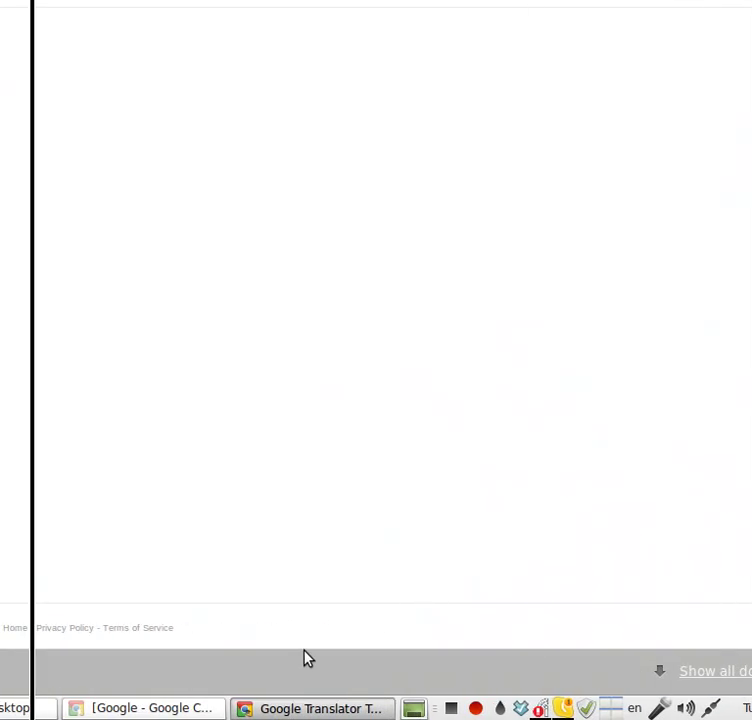
left_click(375, 712)
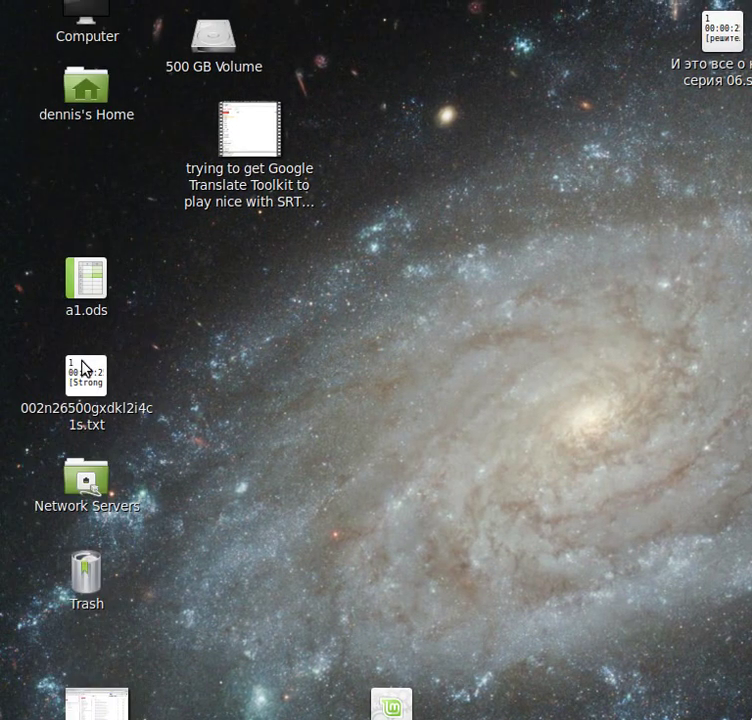
Open the downloaded .txt in Text Editor to review its English lines, then return to Chrome.
right_click(85, 365)
left_click(125, 362)
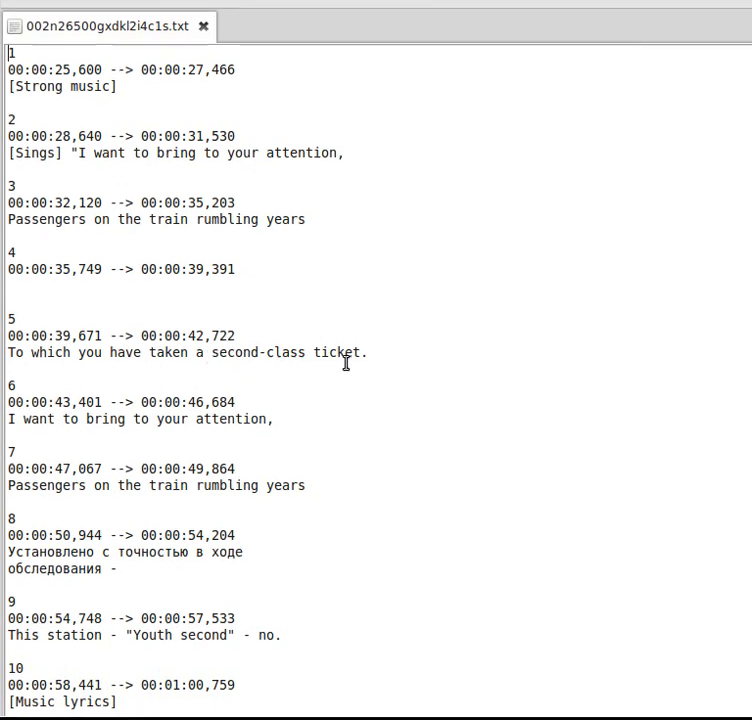
scroll(178, 190, "down", 5)
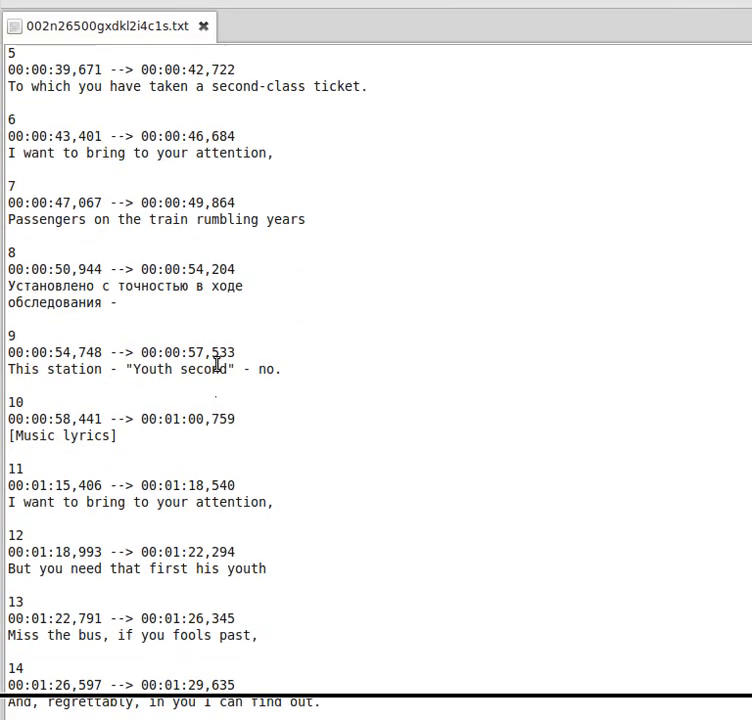
scroll(217, 364, "down", 13)
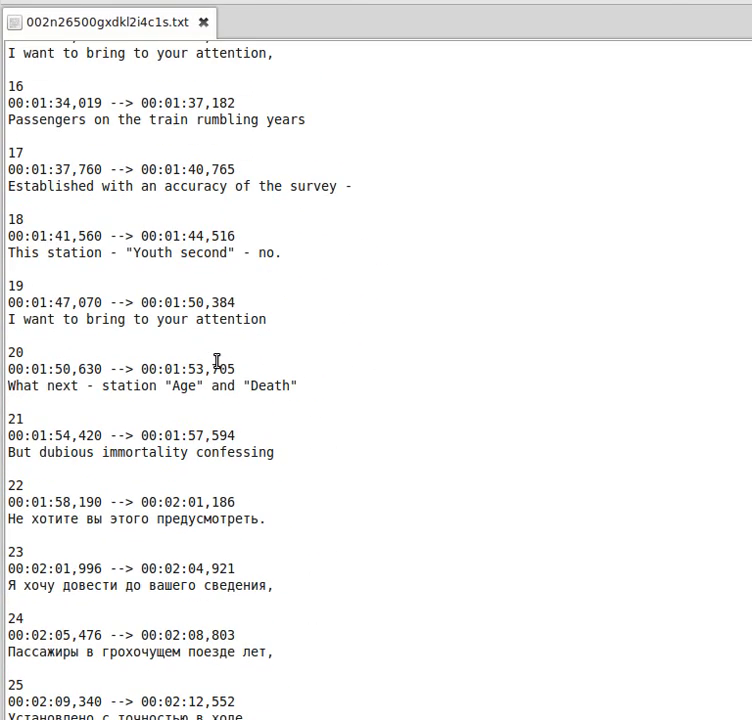
scroll(270, 360, "up", 8)
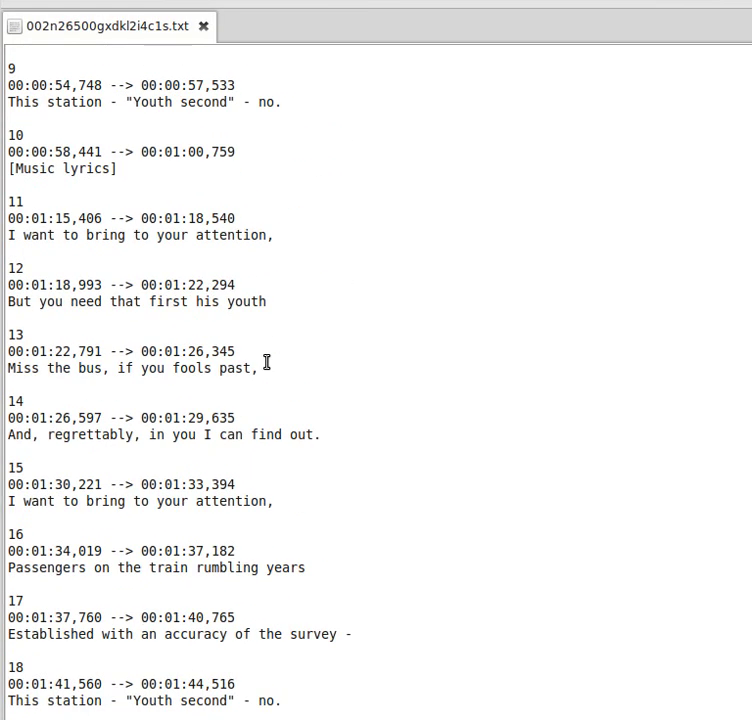
scroll(267, 361, "up", 11)
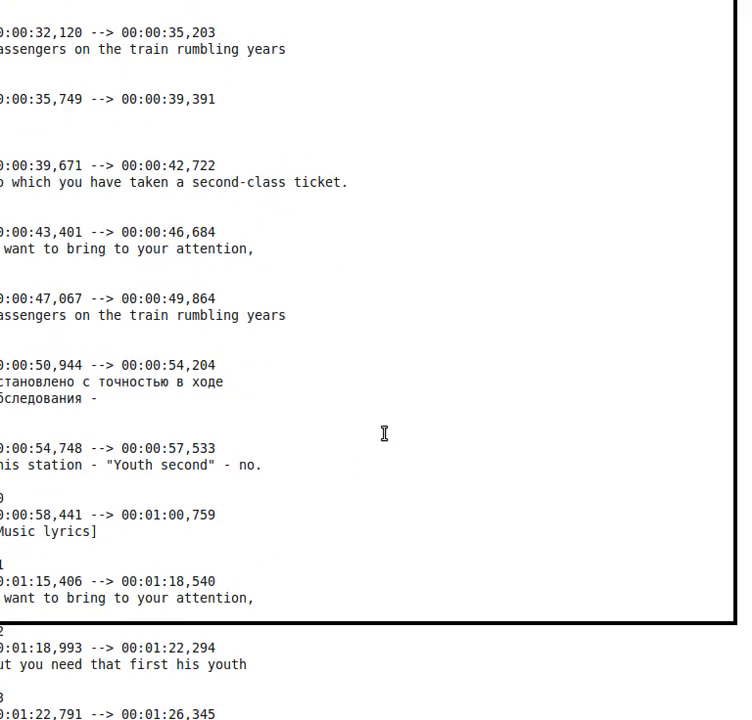
left_click(377, 712)
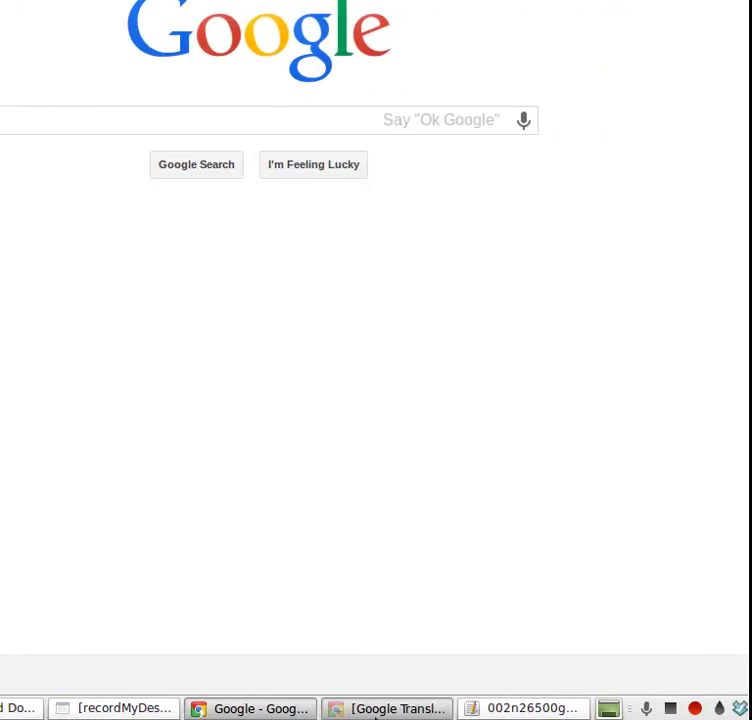
Visit amara.org in a new tab, then go back to the Translator Toolkit tab.
left_click(545, 708)
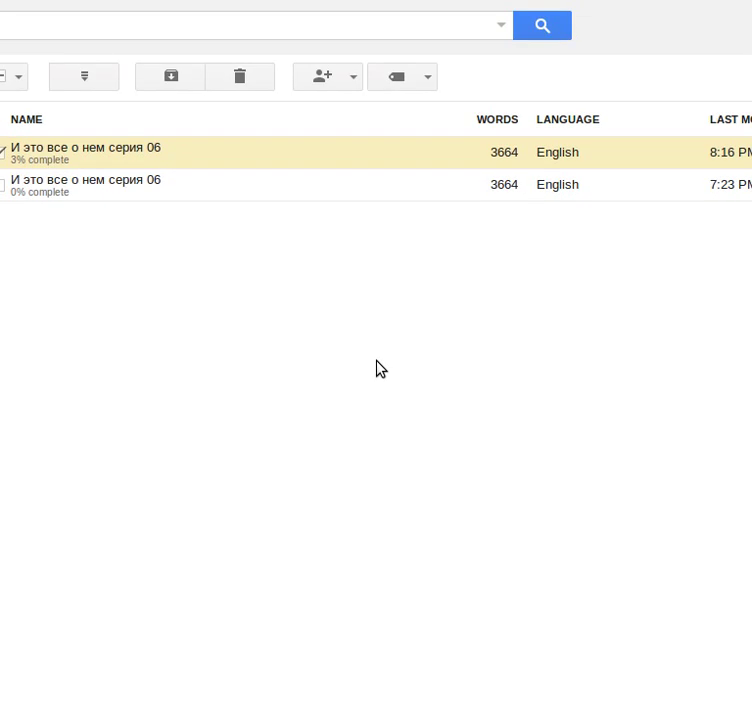
key("ctrl+t")
type("amara.org")
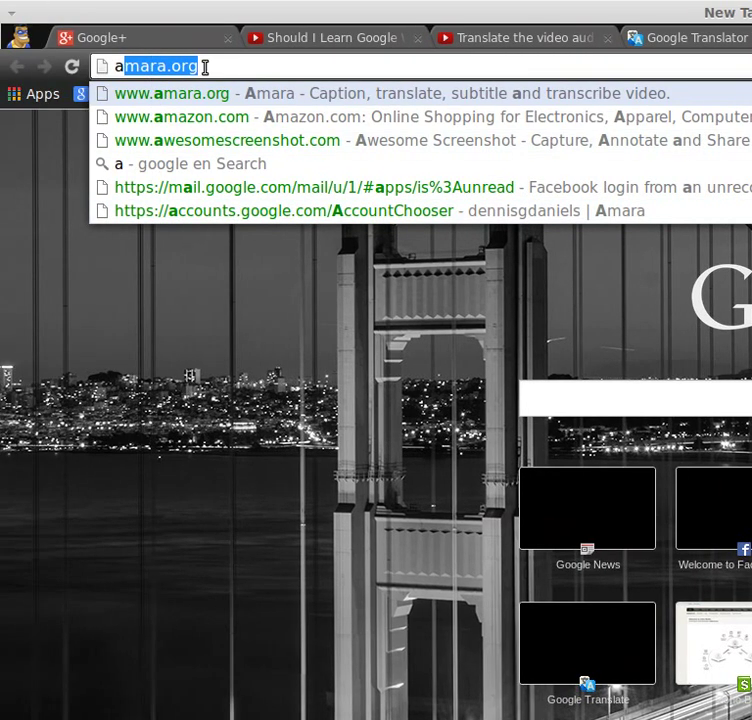
key("Return")
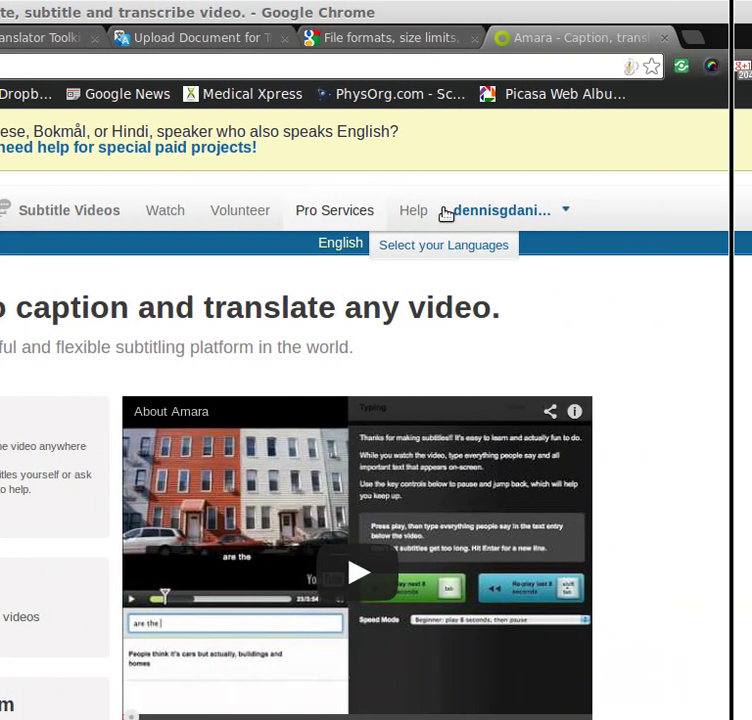
mouse_move(655, 213)
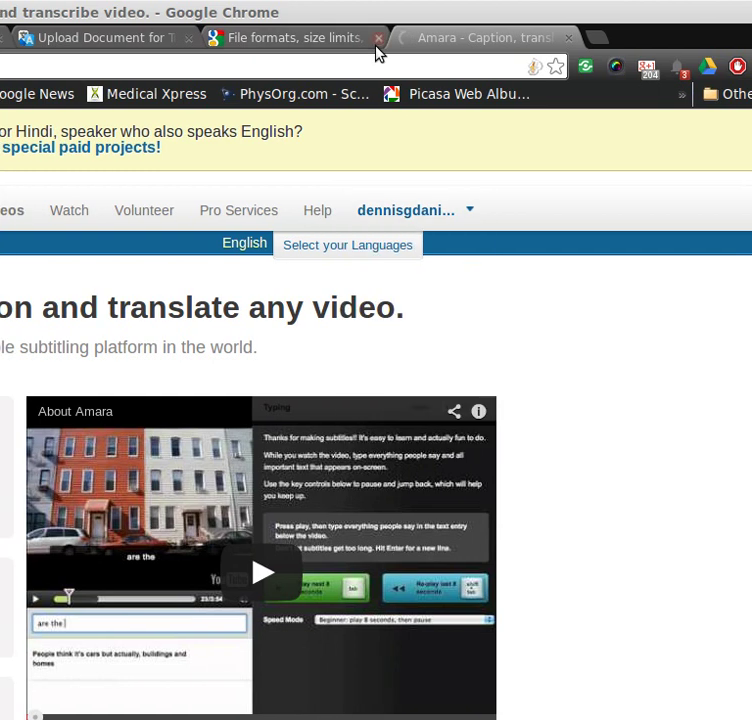
mouse_move(380, 232)
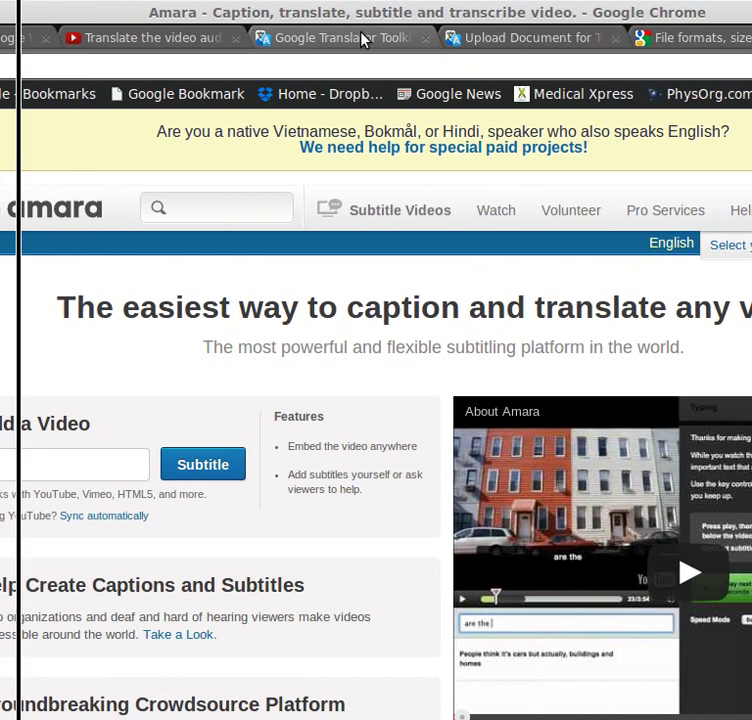
left_click(225, 37)
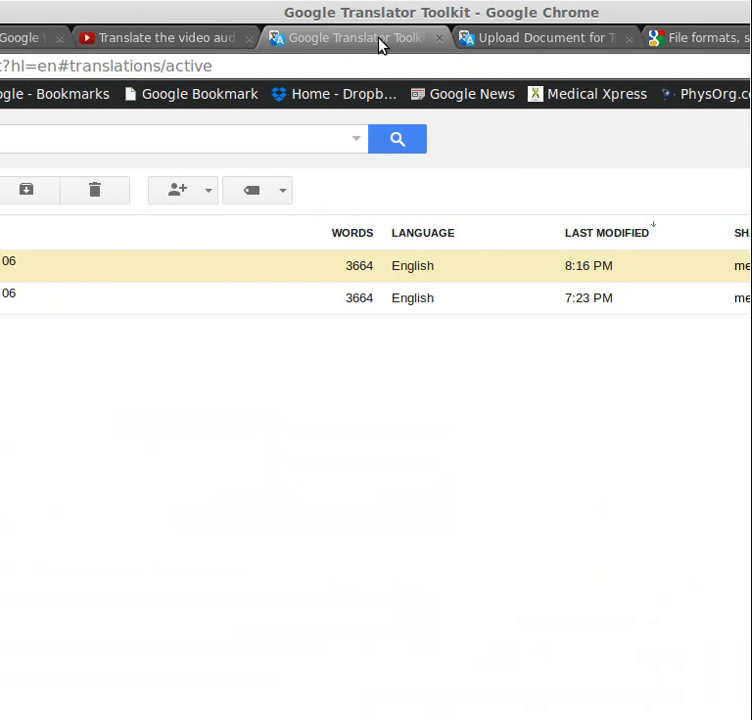
Open the Russian subtitle document, translate the page, and save English translations for Messages 22–24.
left_click(300, 270)
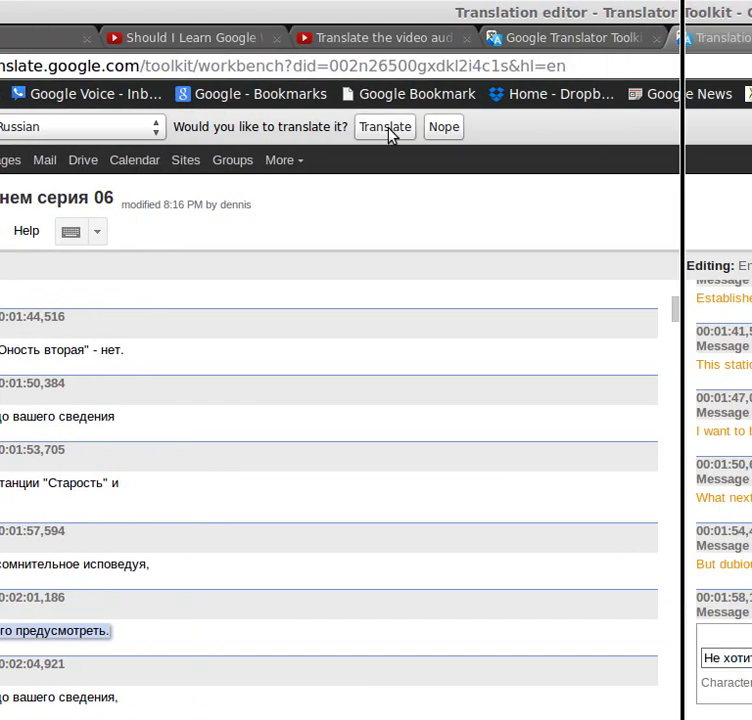
left_click(384, 127)
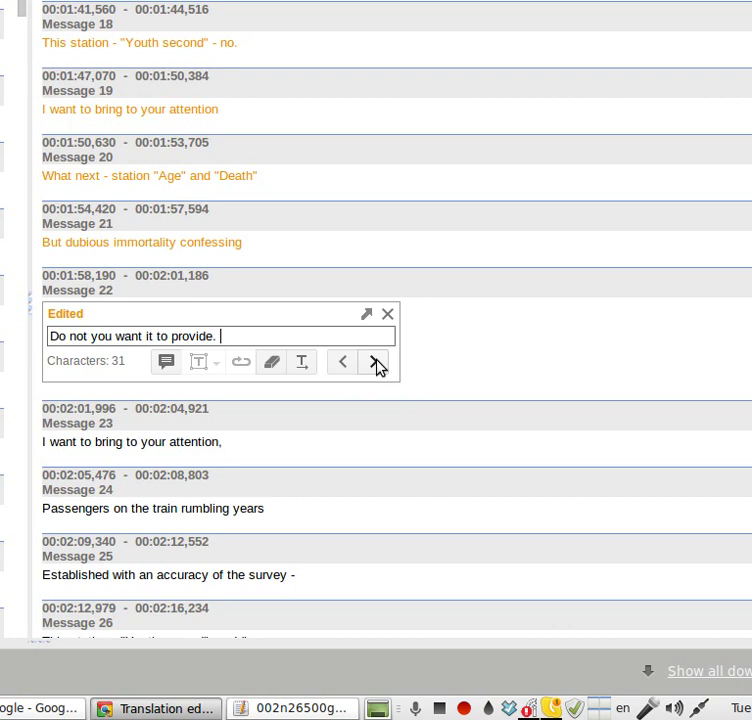
left_click(376, 364)
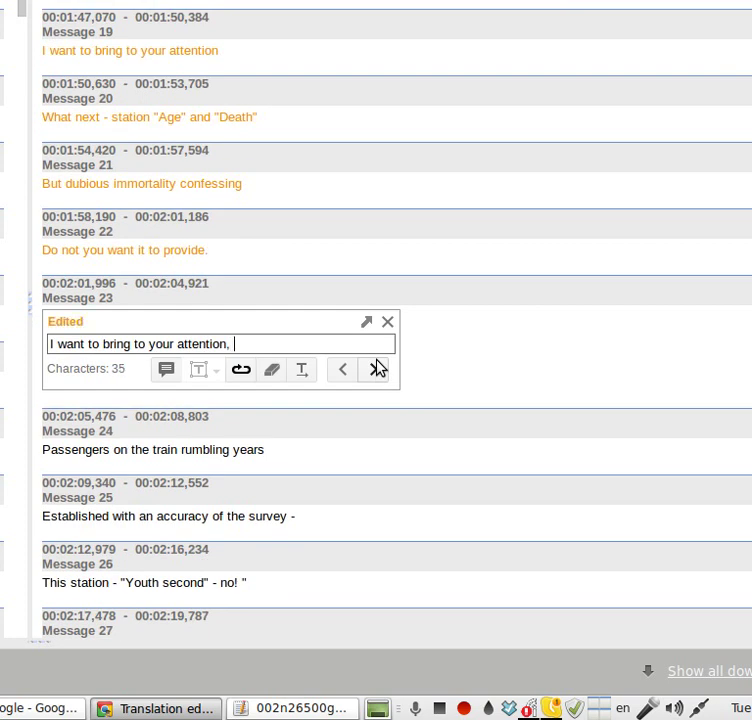
left_click(376, 368)
key("ctrl+j")
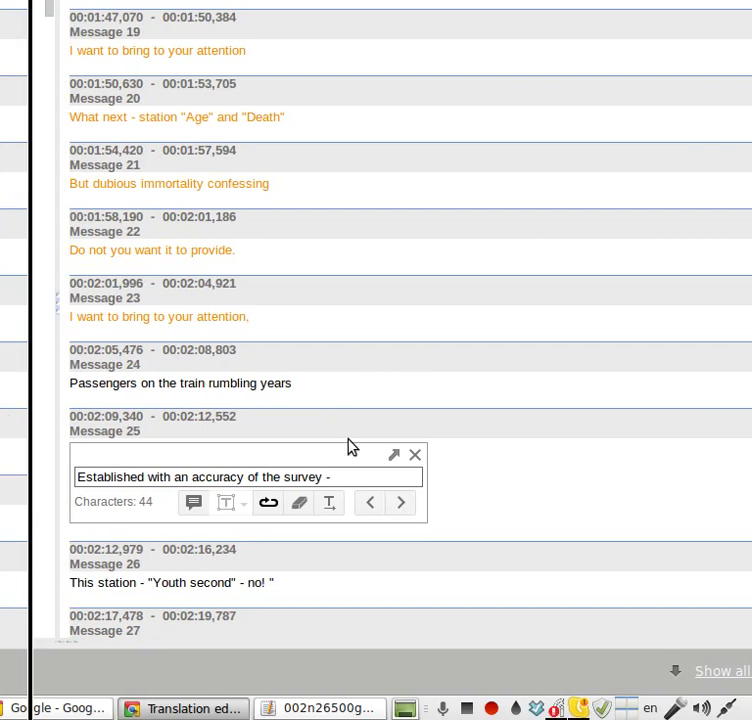
left_click(378, 504)
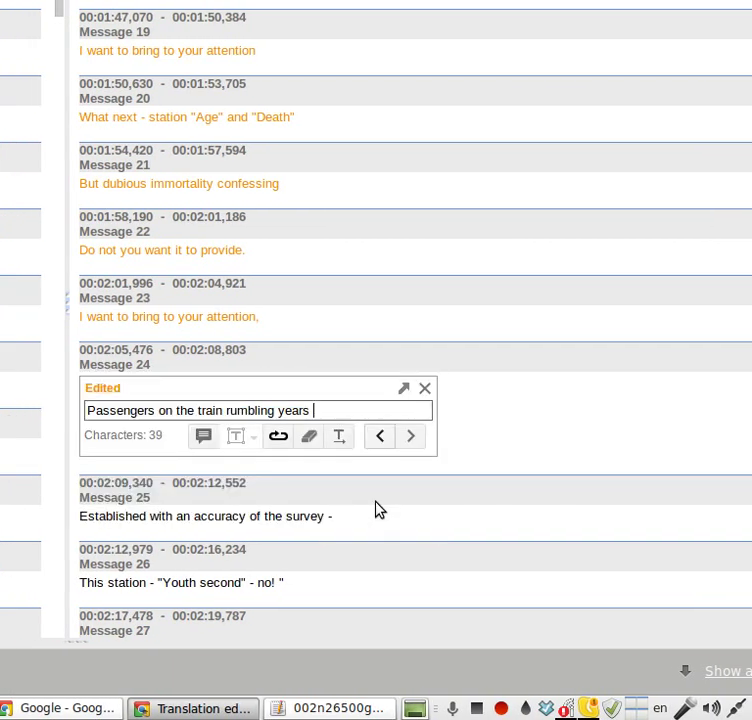
left_click(378, 510)
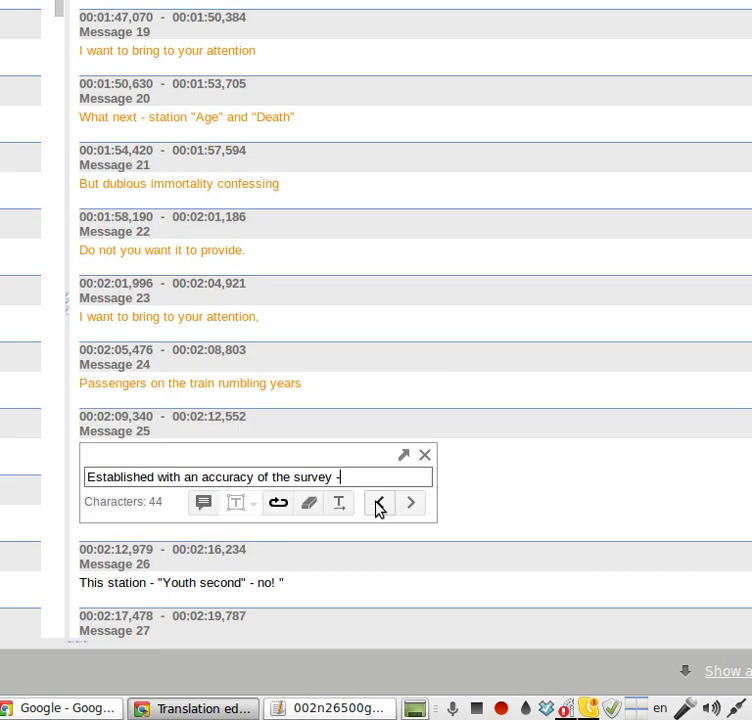
Accept the English translations for Messages 25 through 32.
key("Return")
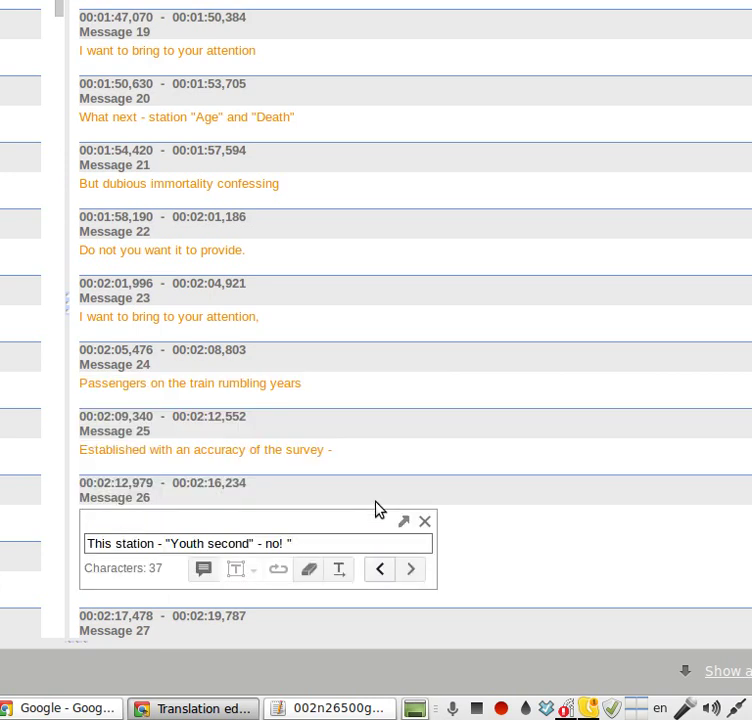
key("Return")
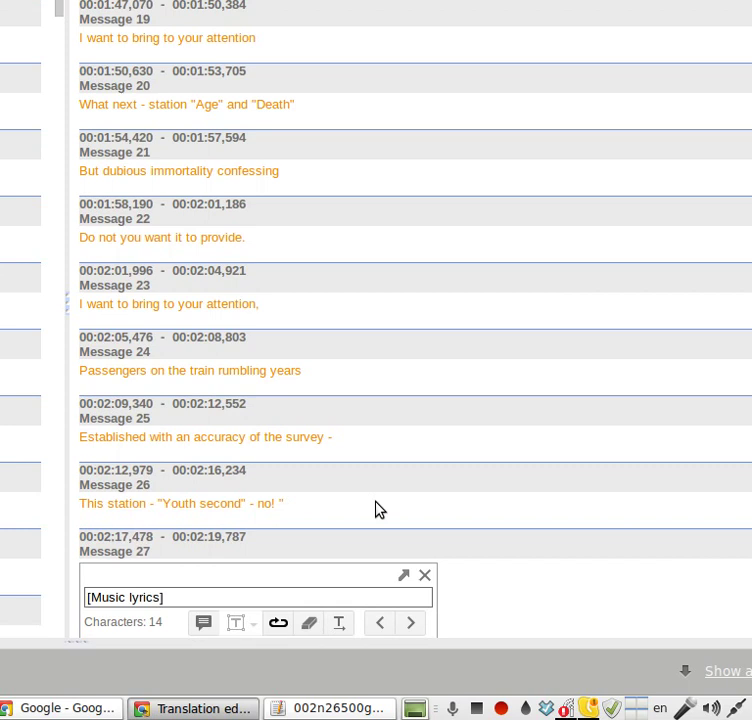
key("Return")
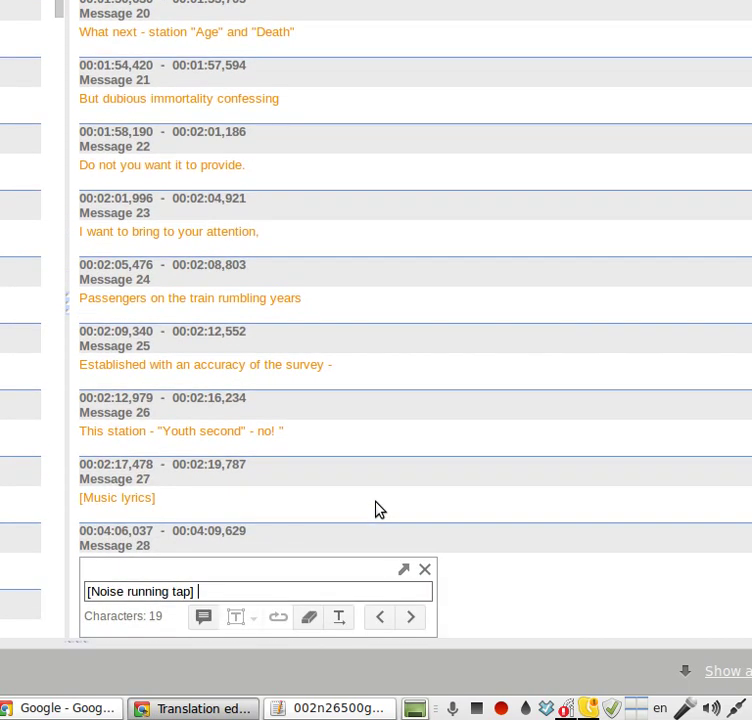
key("Return")
key("Return")
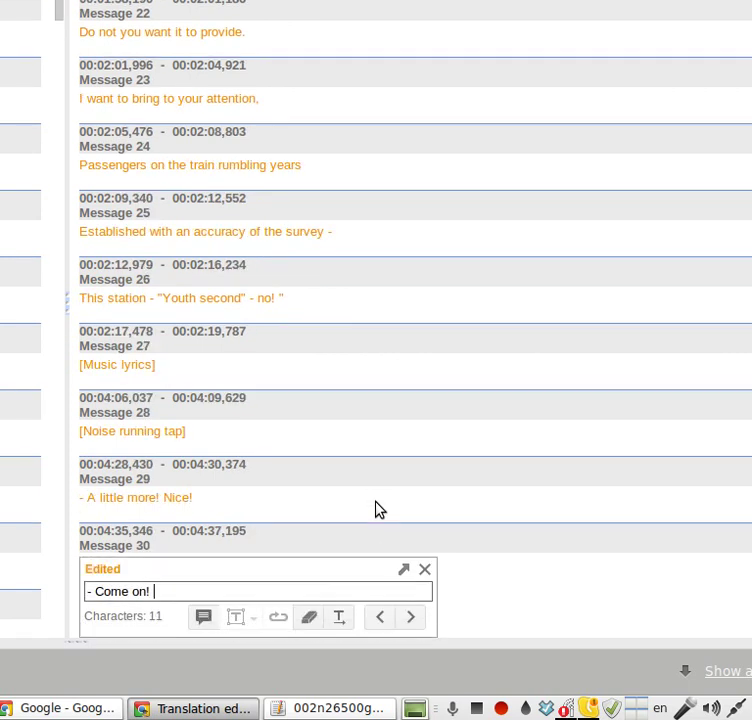
key("Return")
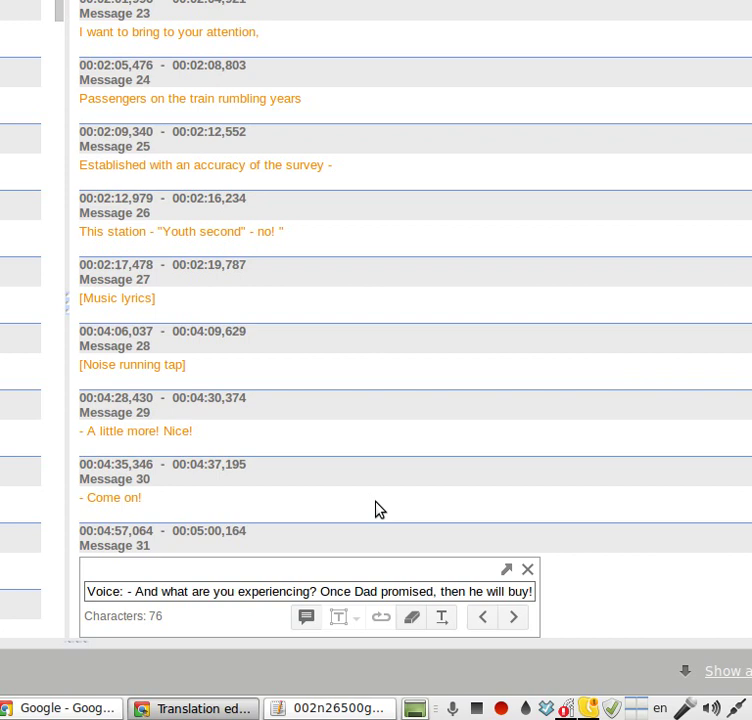
key("Return")
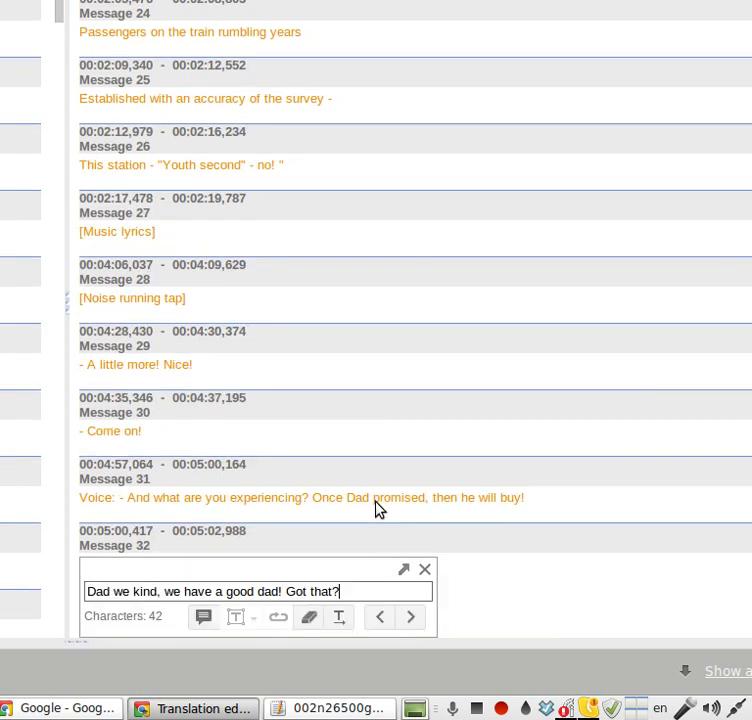
key("Return")
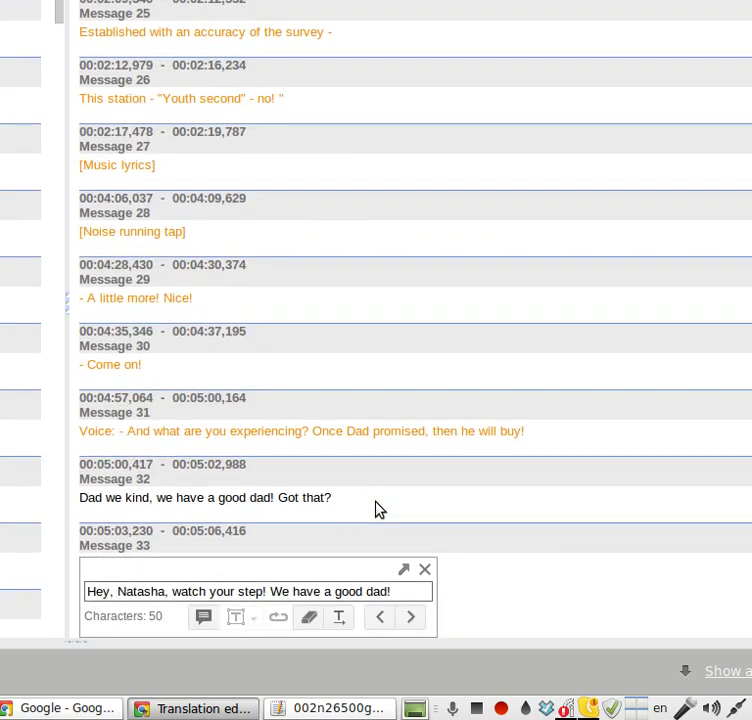
Re-save Message 32, then accept Messages 33 through 38, including Message 36 'Today, you can imagine'.
key("shift+Return")
key("Return")
key("shift+Return")
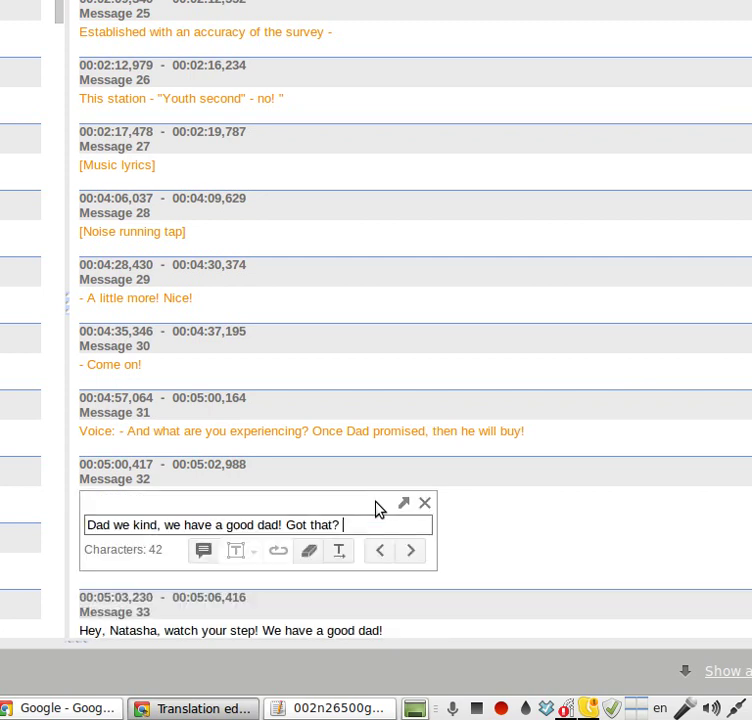
key("Return")
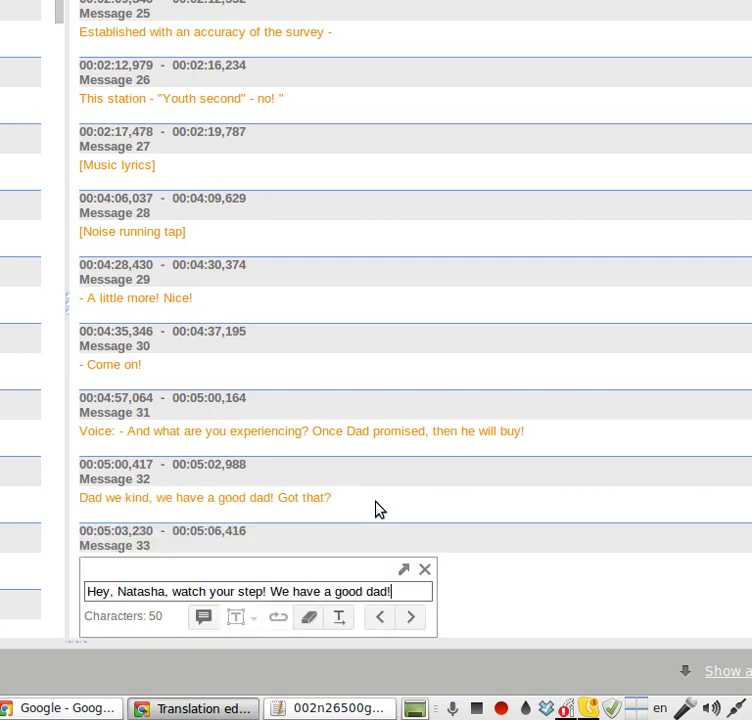
key("Return")
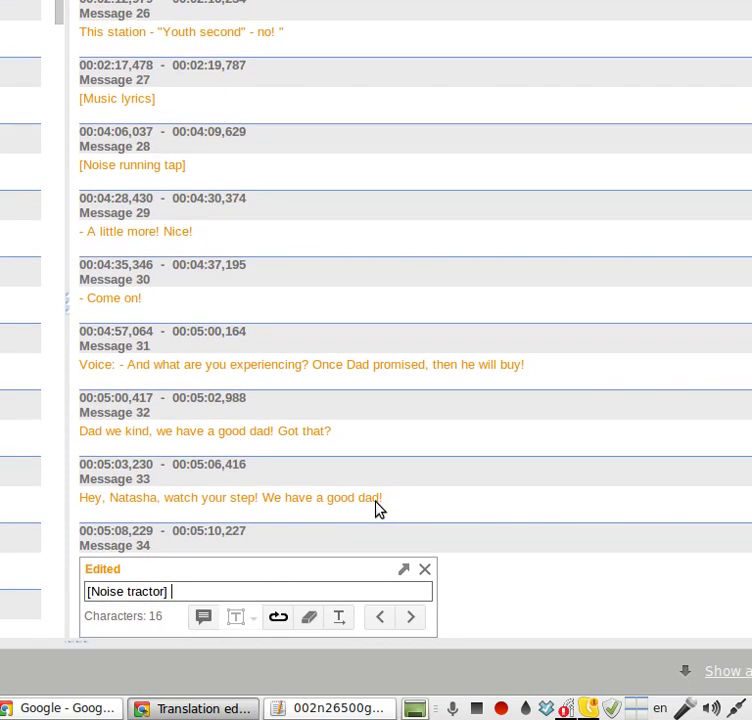
key("Return")
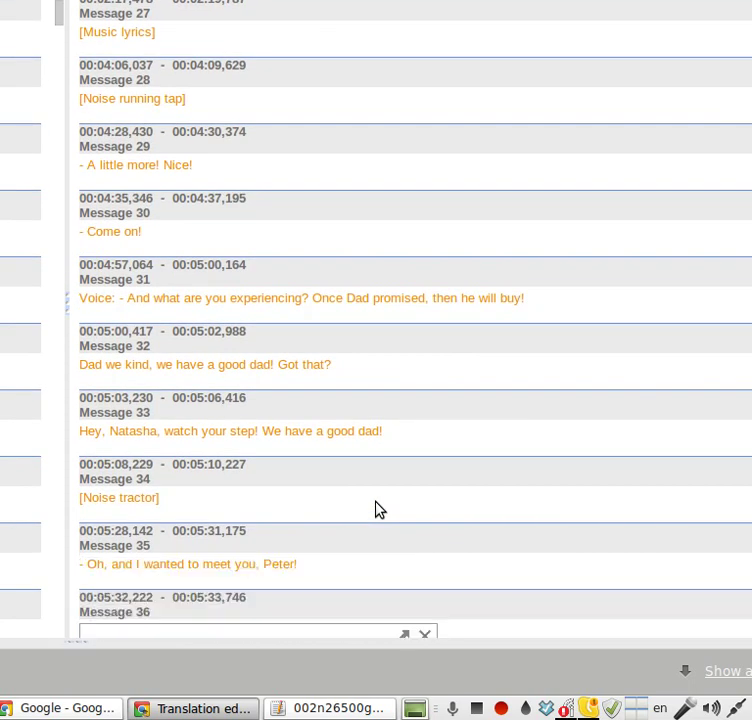
key("Return")
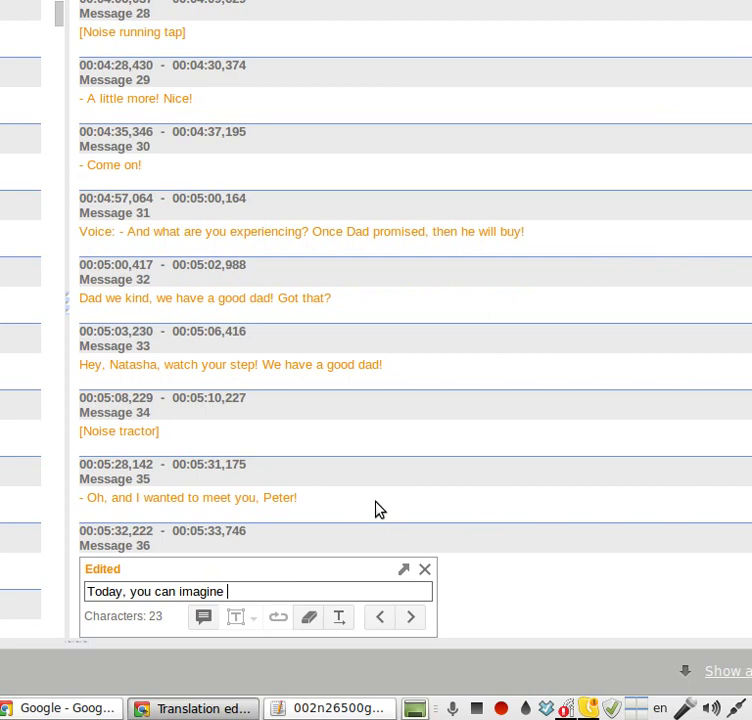
key("Return")
key("Return")
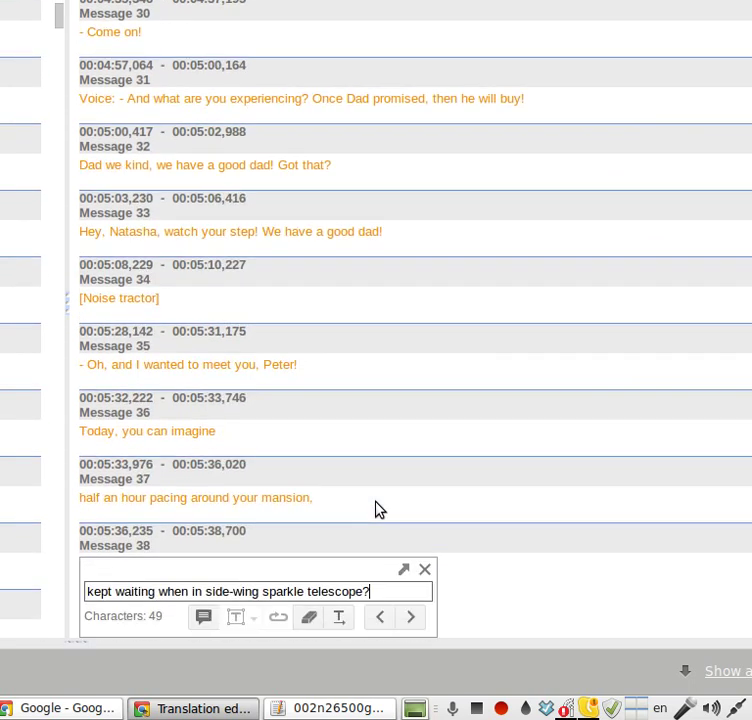
key("Return")
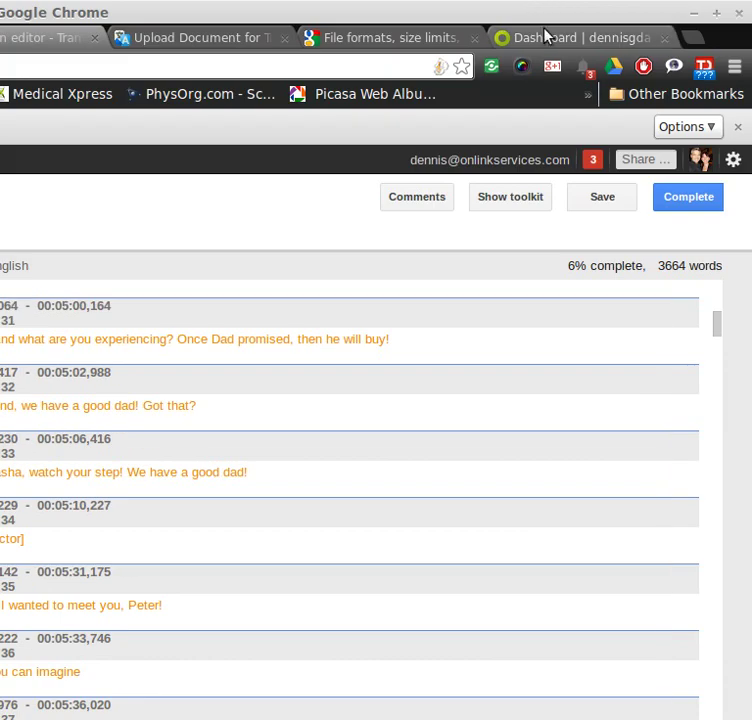
On the Amara dashboard, view the profile's Videos and Activity lists, then open 'И это все о нем (серия 06)'.
left_click(541, 30)
left_click(319, 211)
left_click(363, 360)
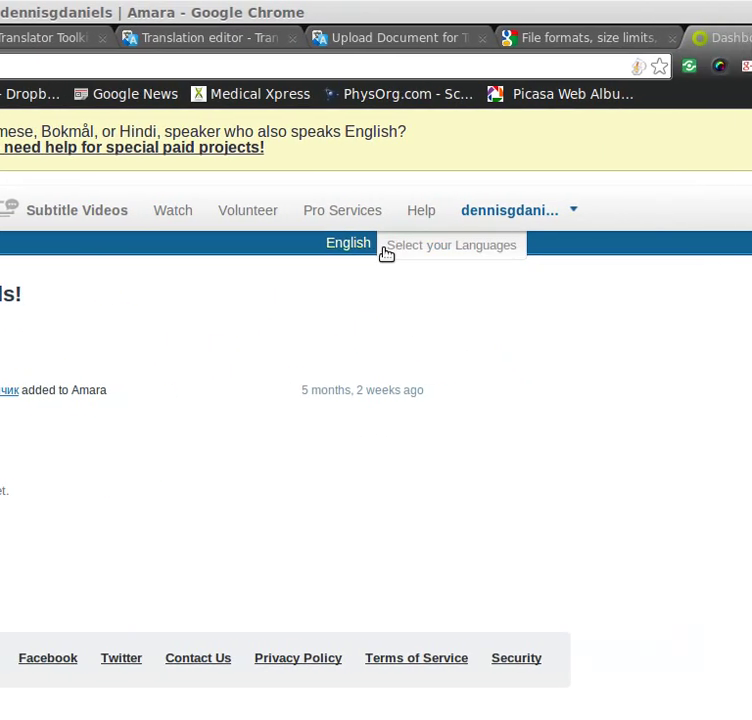
left_click(379, 222)
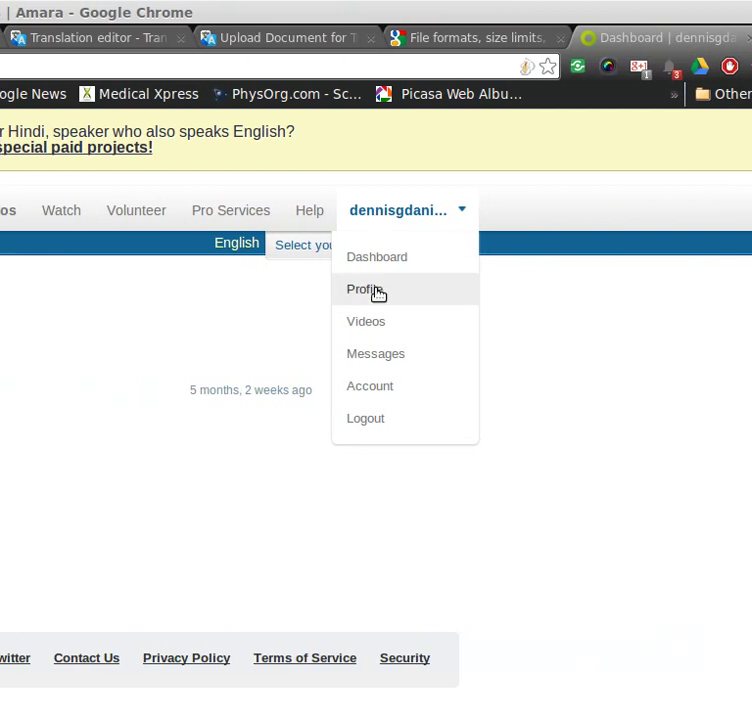
left_click(370, 322)
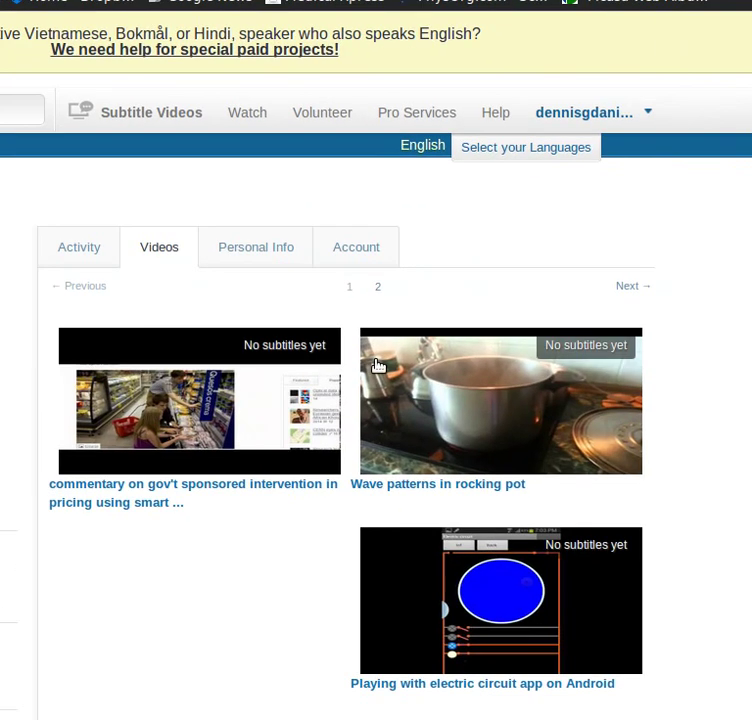
left_click(376, 352)
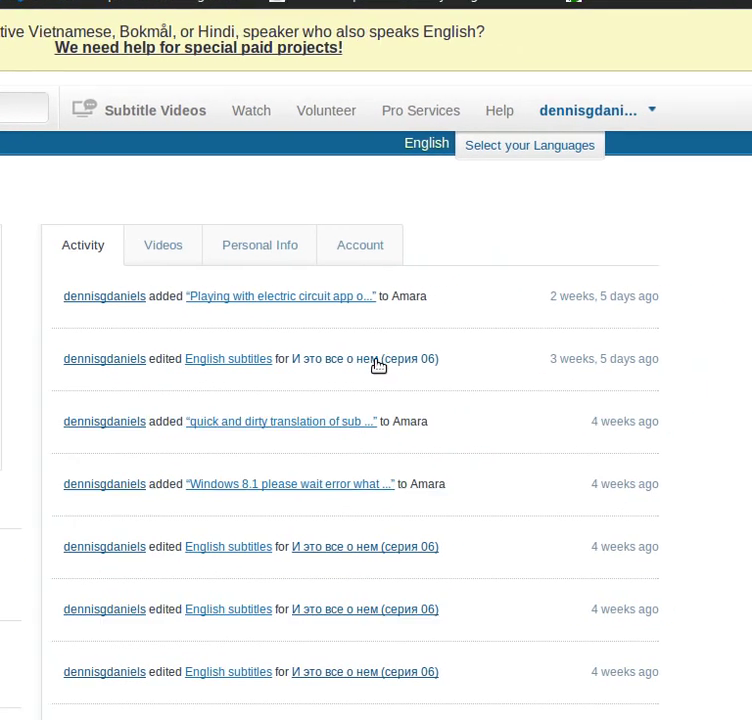
left_click(378, 360)
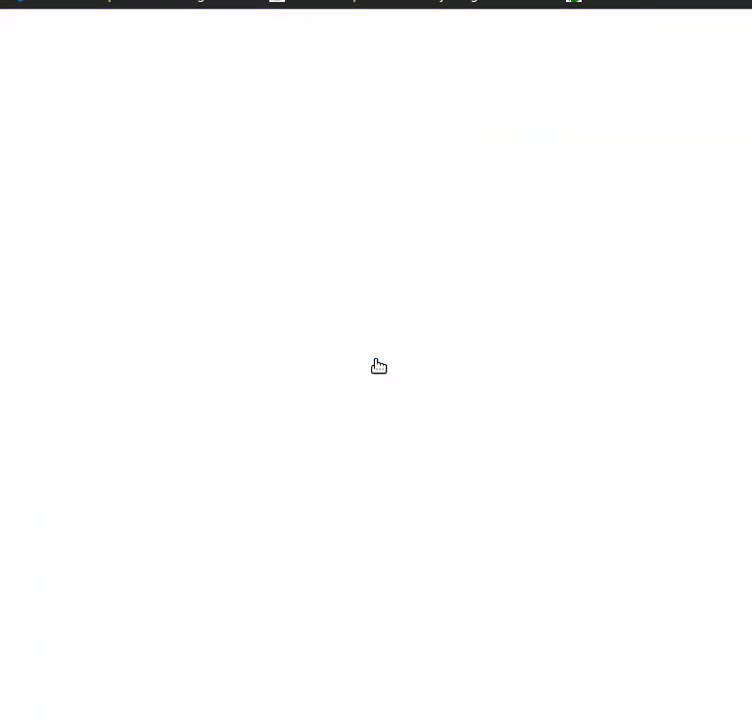